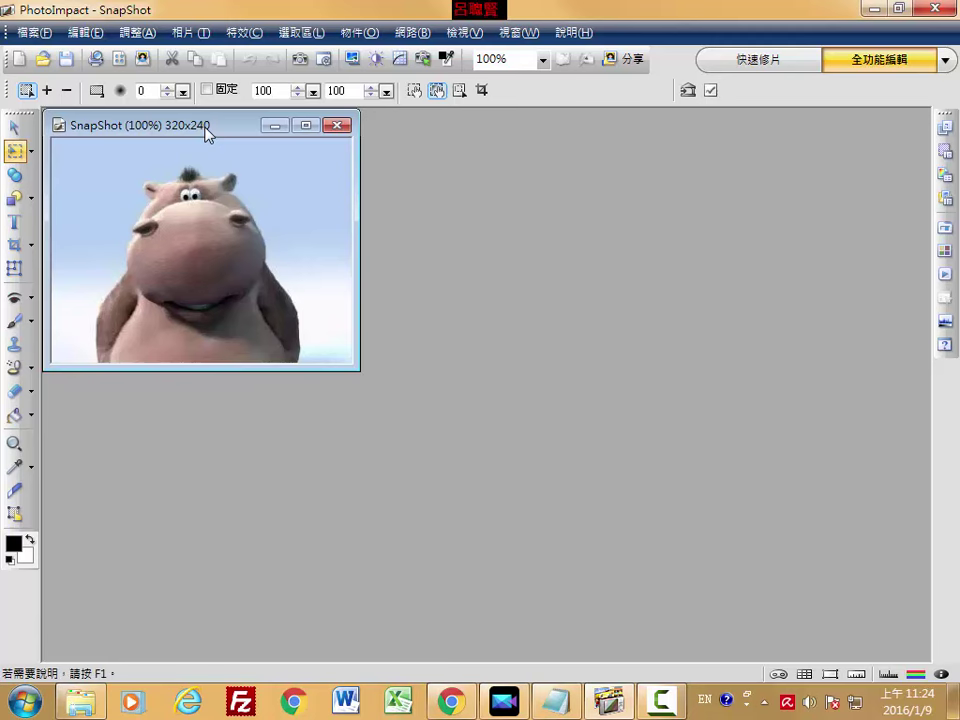
- Duplicate the SnapShot image with its base image and objects, and place the copy beside the original
key("ctrl+d")
left_click_drag(242, 157, 537, 138)
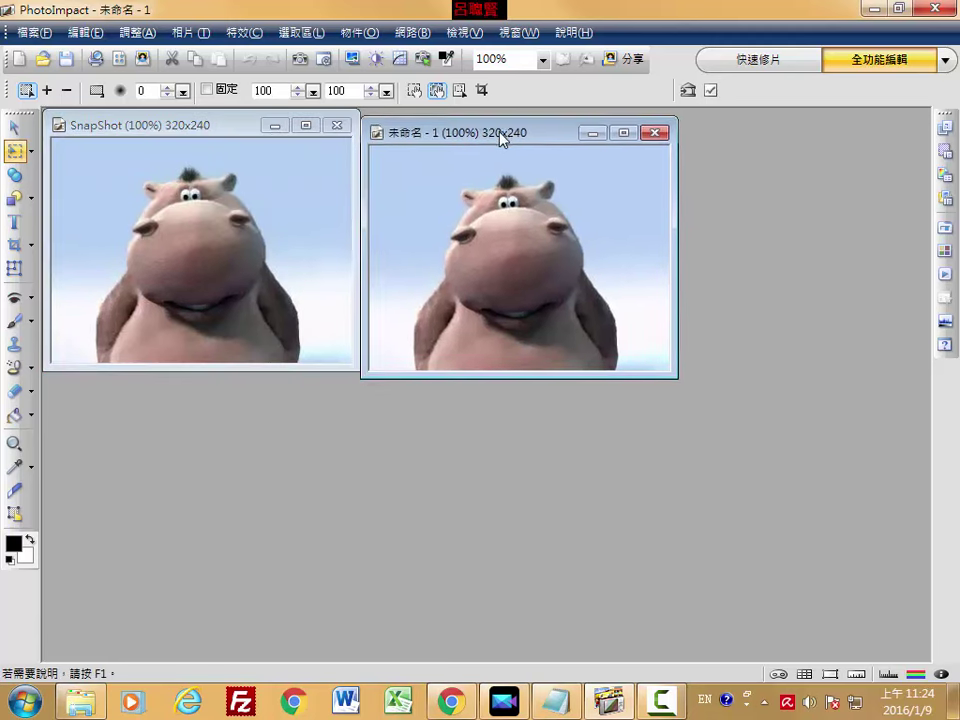
left_click(76, 34)
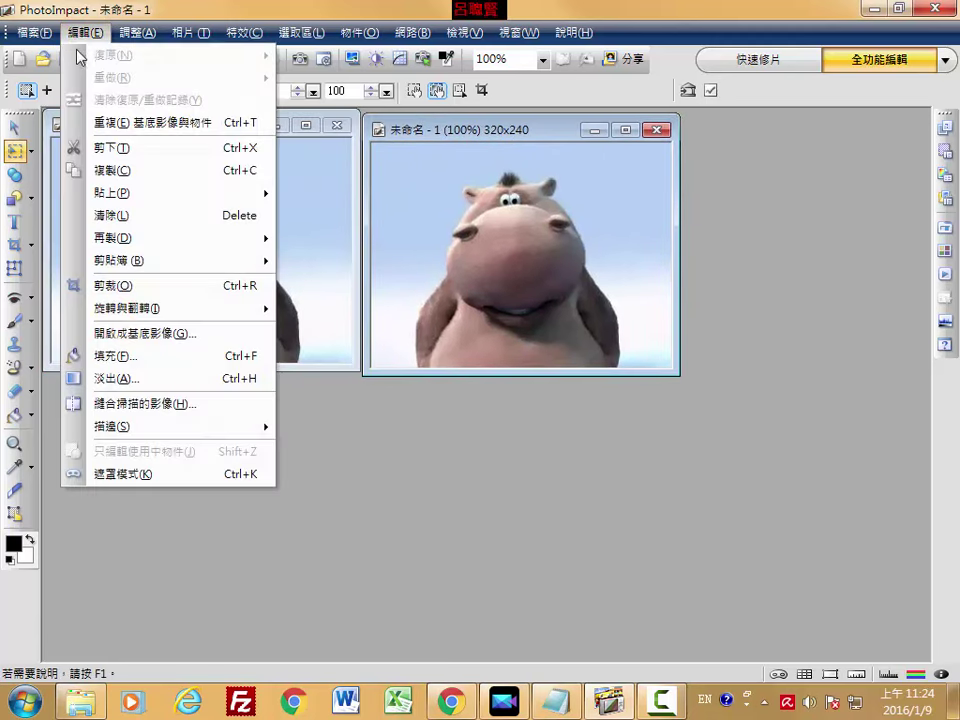
mouse_move(117, 243)
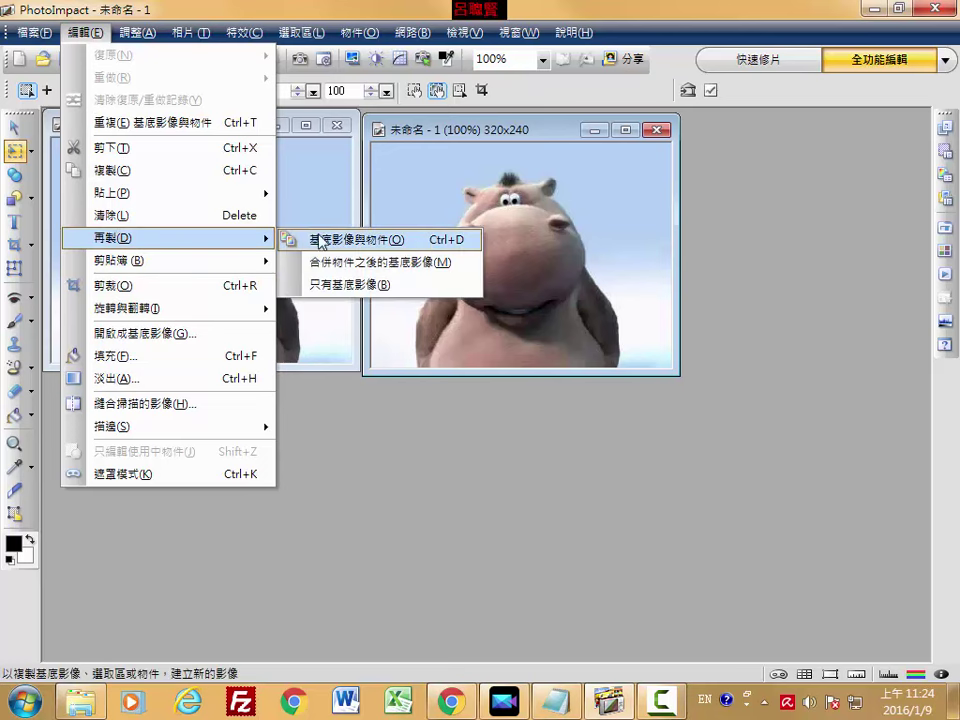
left_click(314, 160)
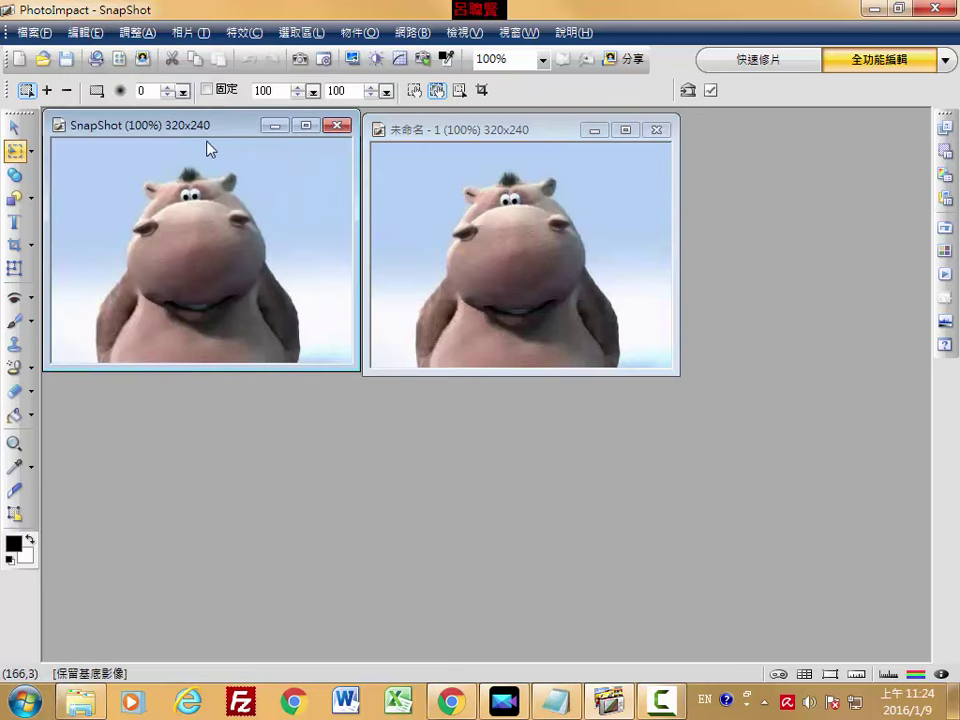
- Rearrange the two image windows so the duplicate sits directly above the original SnapShot
left_click(467, 142)
left_click_drag(226, 130, 485, 411)
left_click_drag(426, 130, 121, 134)
left_click_drag(434, 406, 194, 400)
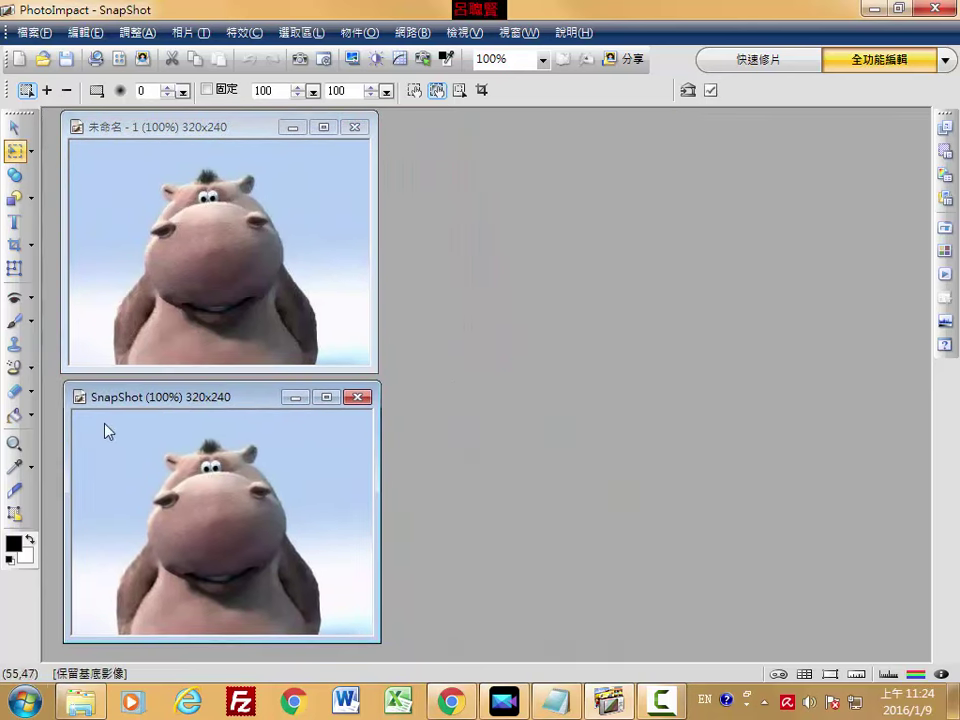
left_click_drag(202, 133, 192, 133)
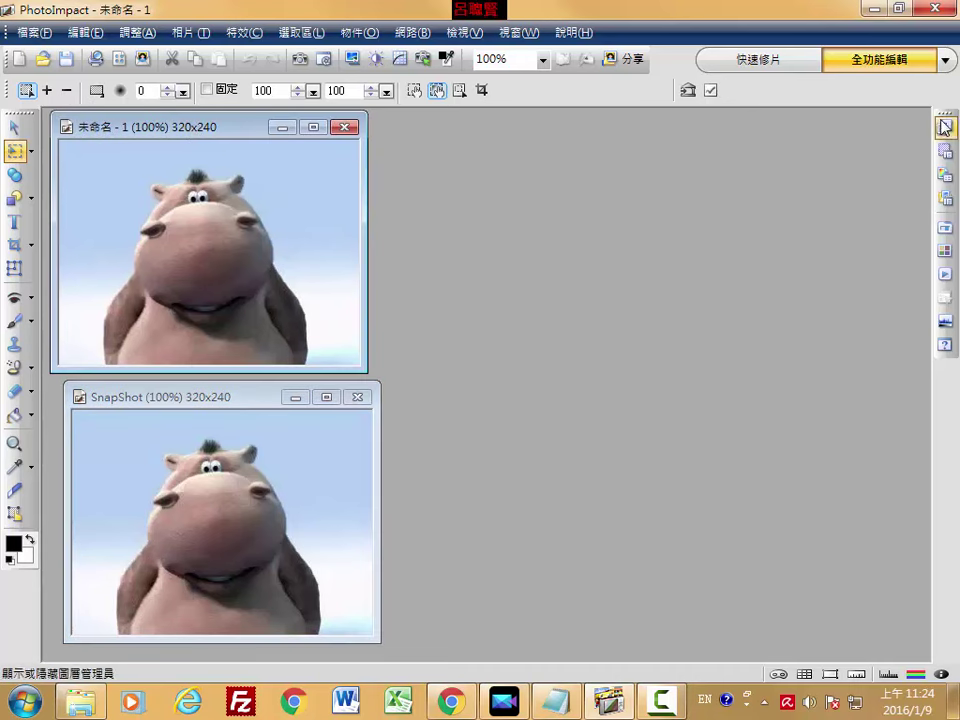
- Show the 百寶箱 (EasyPalette) and widen it to display three columns of thumbnails
left_click(944, 227)
left_click(945, 230)
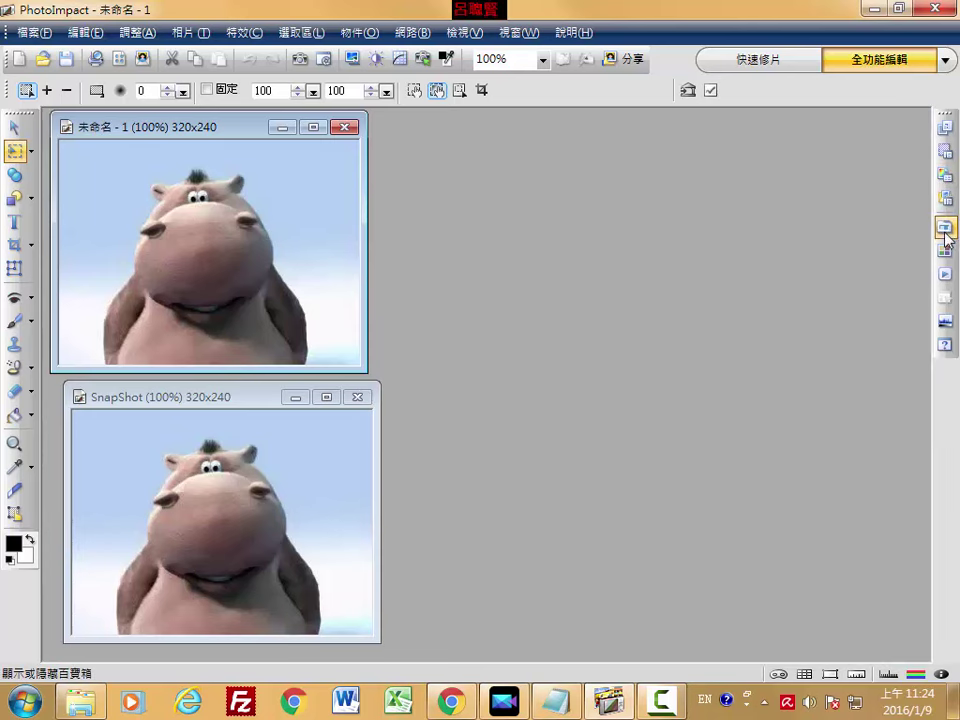
left_click(945, 230)
left_click(945, 230)
left_click(944, 229)
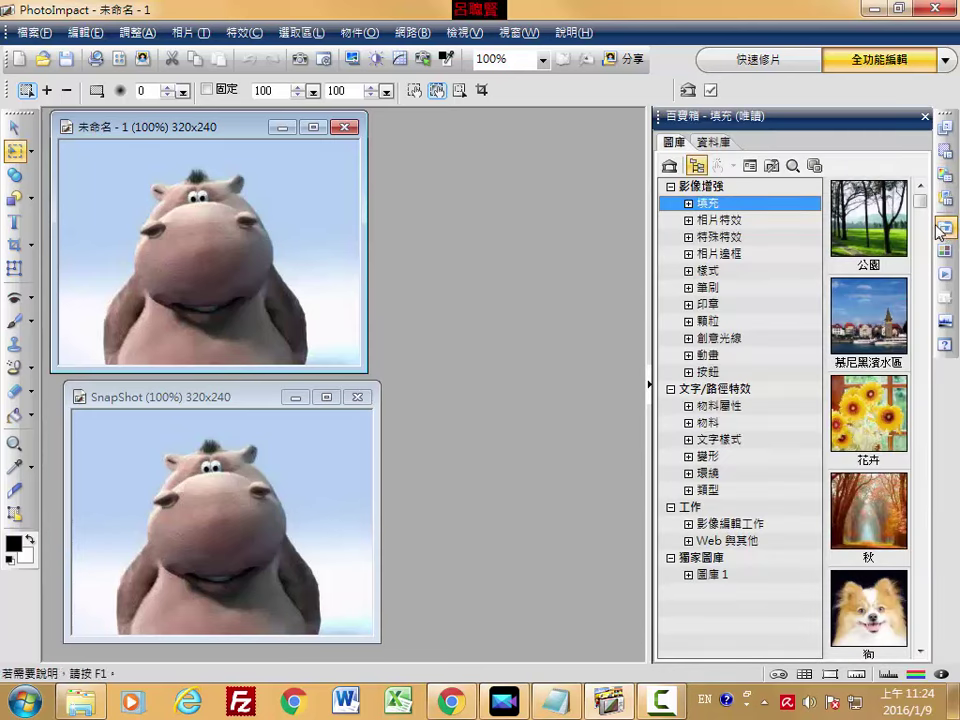
left_click(941, 228)
left_click(944, 230)
left_click_drag(546, 234, 483, 232)
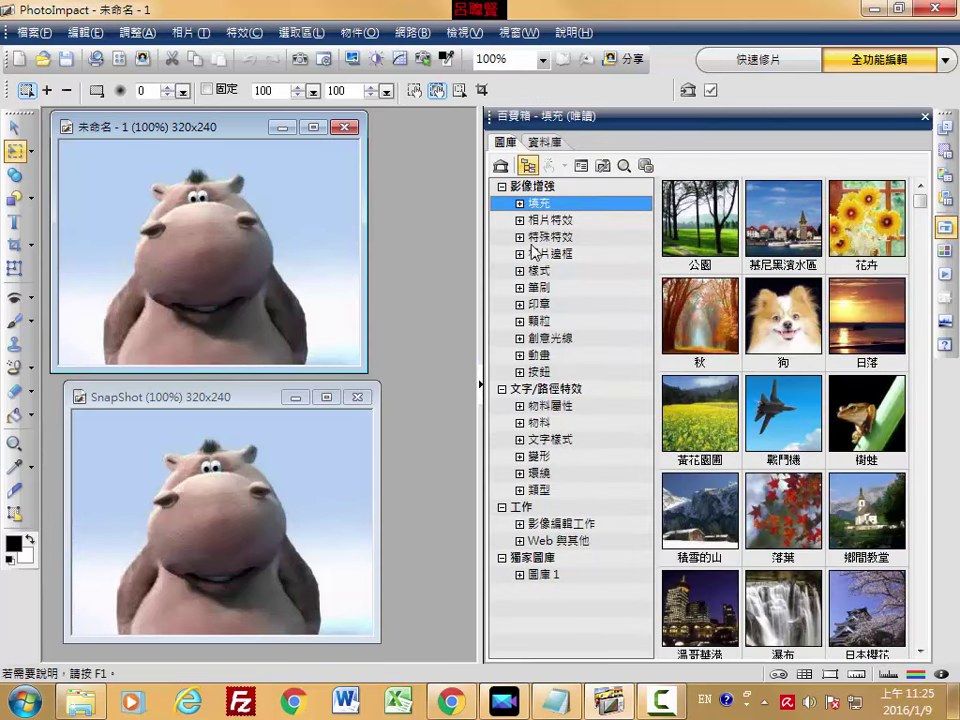
- Collapse the gallery tree so only the 影像增強 group is expanded, and widen the 百寶箱 further
left_click(501, 187)
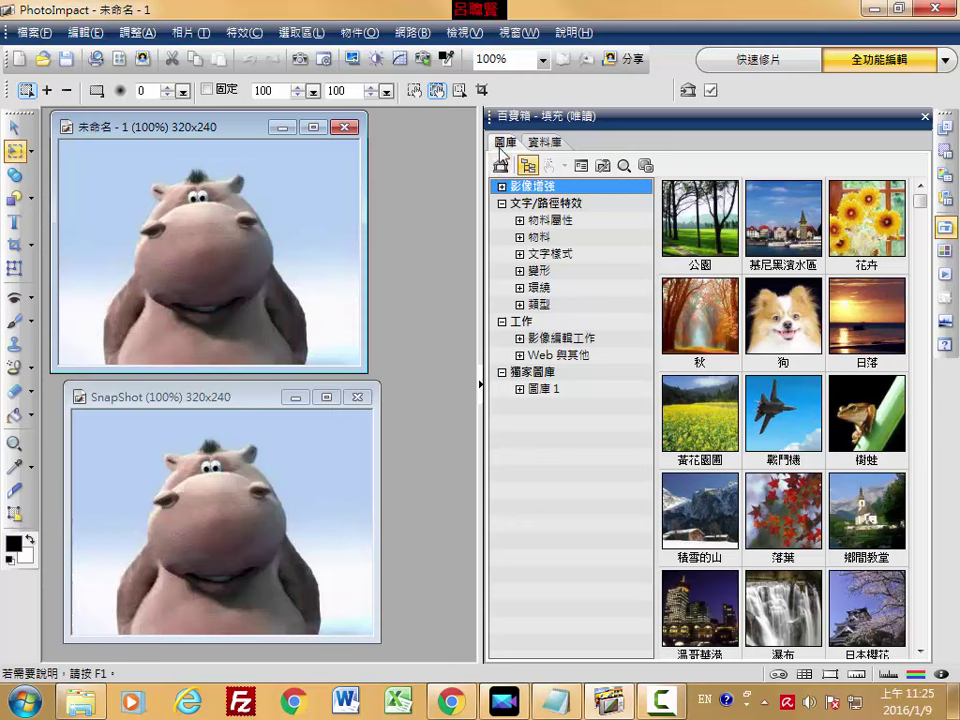
left_click(502, 204)
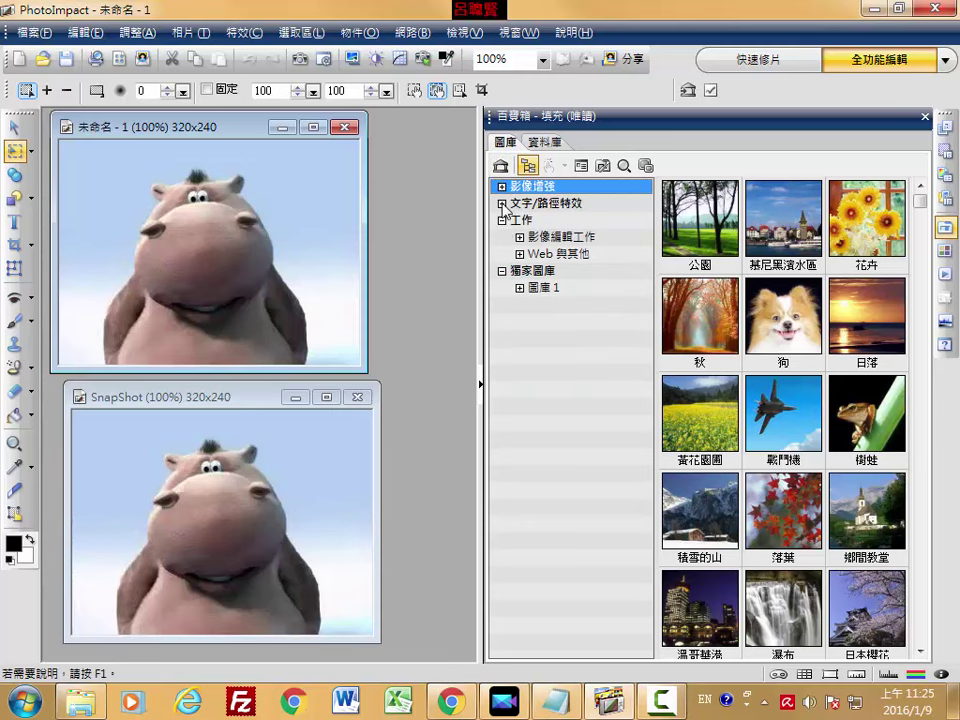
left_click(502, 220)
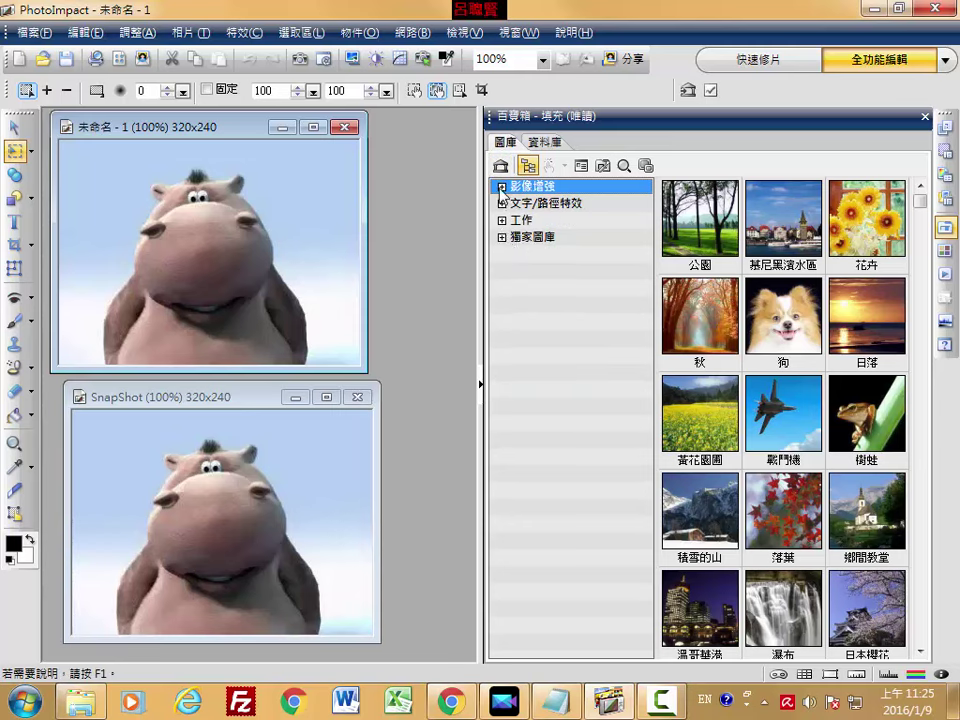
left_click(502, 187)
left_click_drag(483, 195, 422, 195)
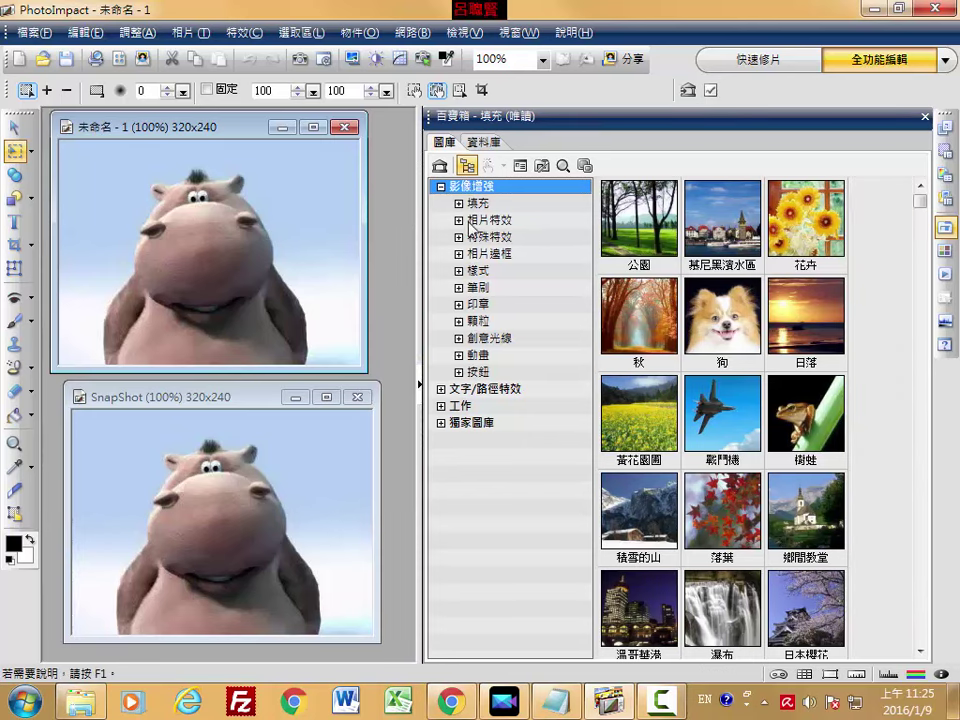
- Try the 雙色特效 1 effect from the complete 相片特效 gallery on the duplicate image, and undo it
left_click(459, 221)
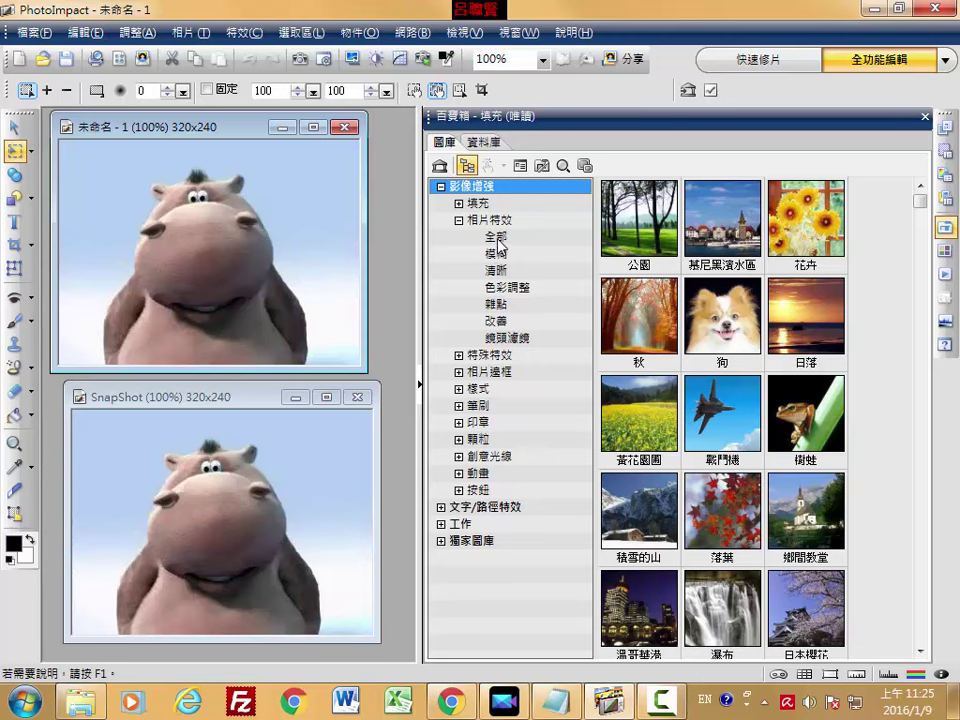
left_click(497, 239)
left_click(500, 253)
left_click(507, 287)
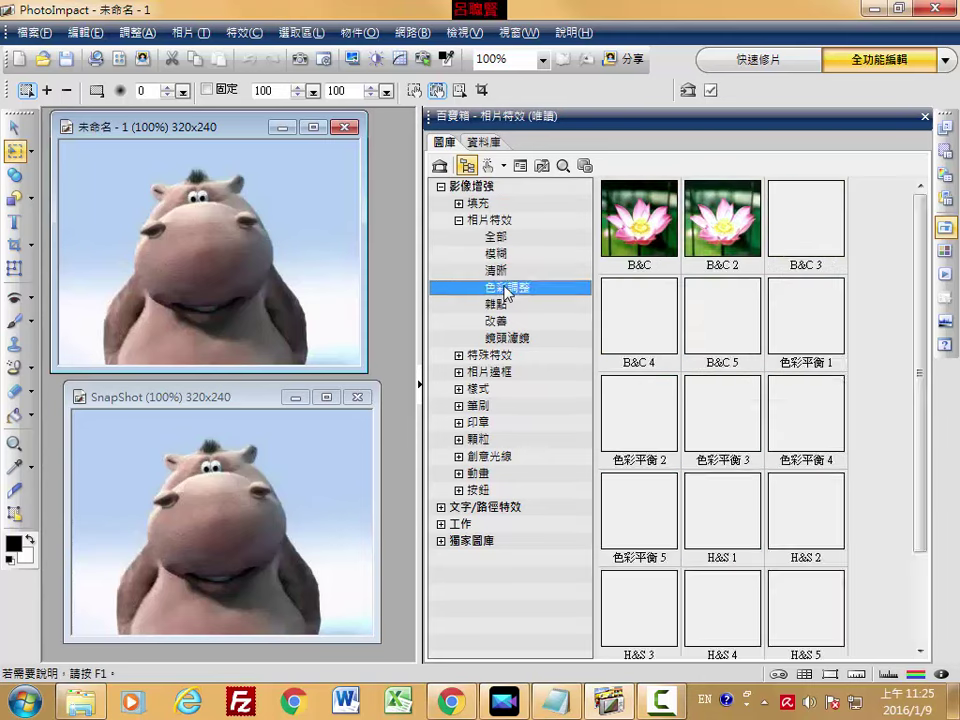
left_click(500, 304)
left_click(498, 321)
left_click(497, 237)
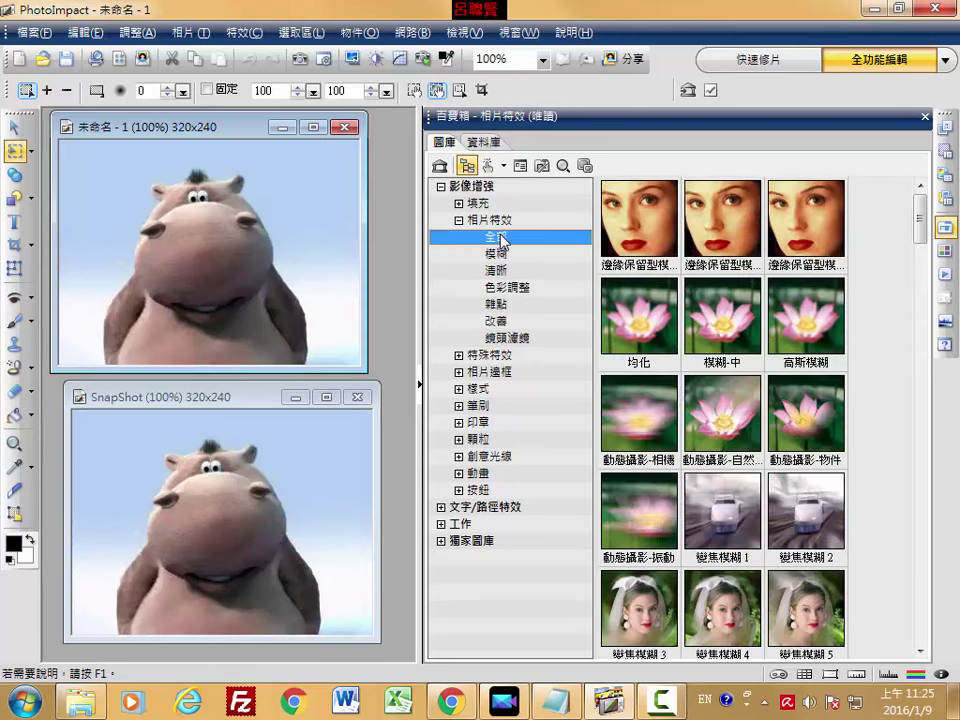
left_click_drag(920, 220, 912, 400)
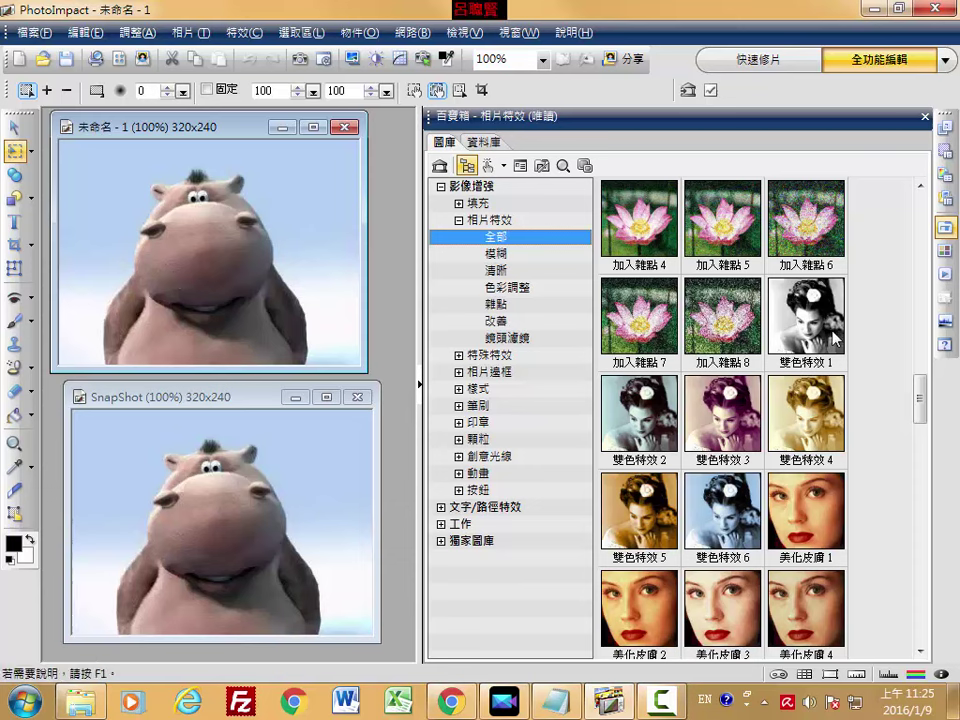
double_click(817, 326)
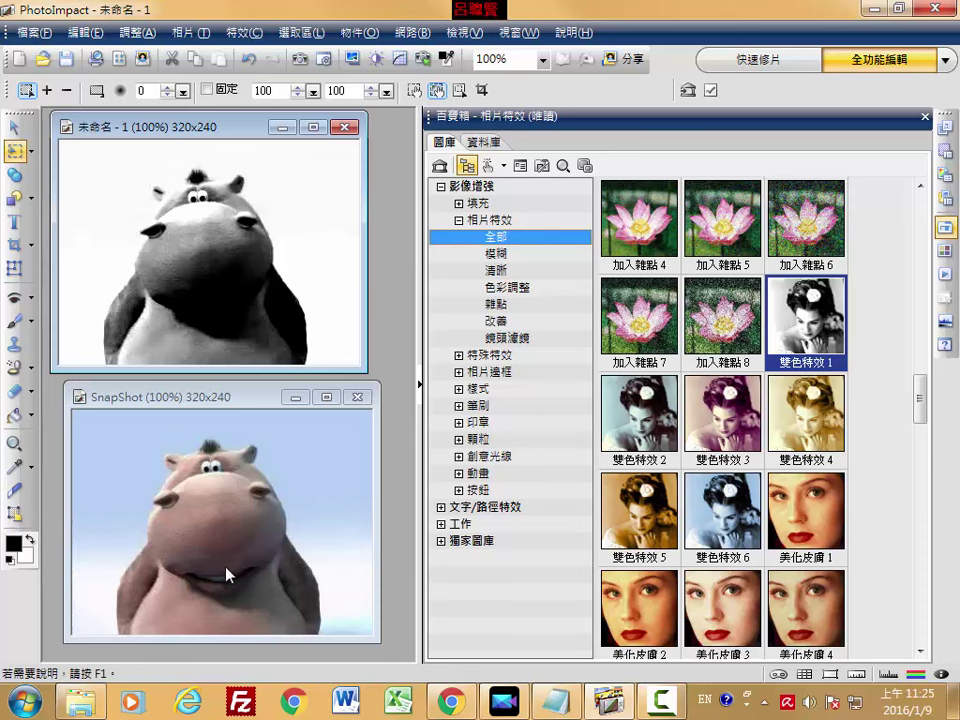
left_click(248, 60)
- Display all effects of the 特殊特效 gallery and find the 卡通 and 輪廓繪圖 thumbnails
left_click_drag(918, 405, 918, 627)
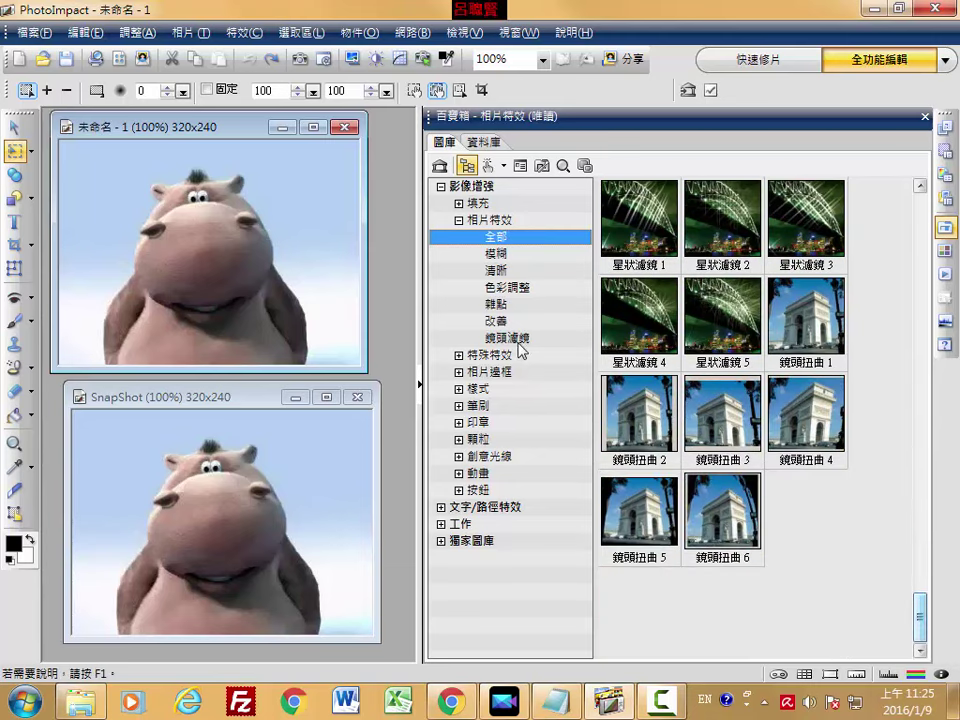
left_click(458, 355)
left_click(500, 374)
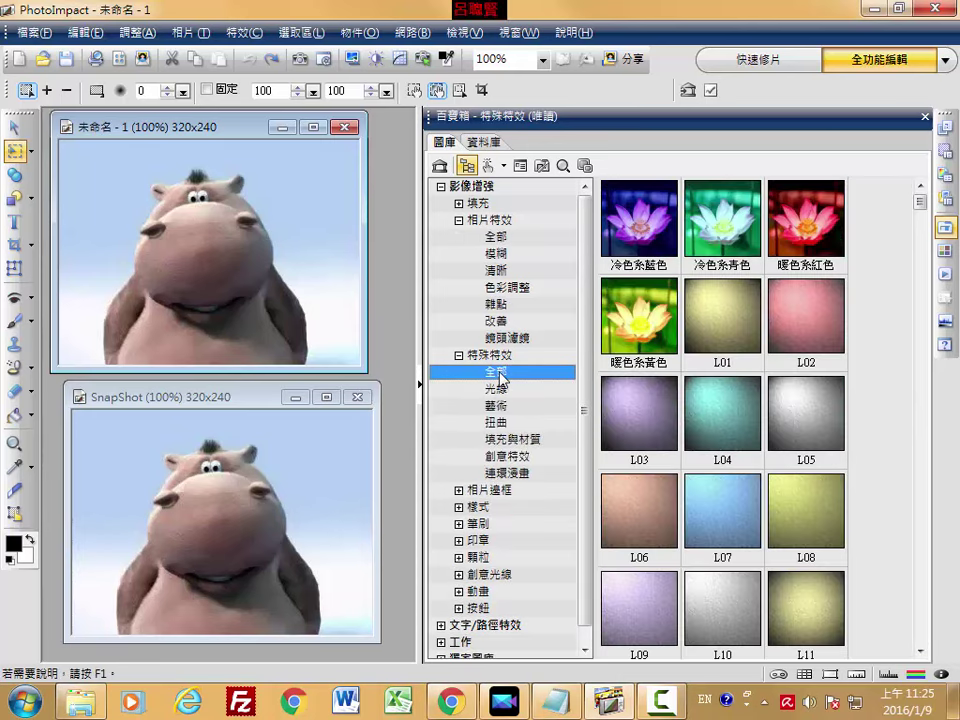
left_click_drag(921, 212, 919, 290)
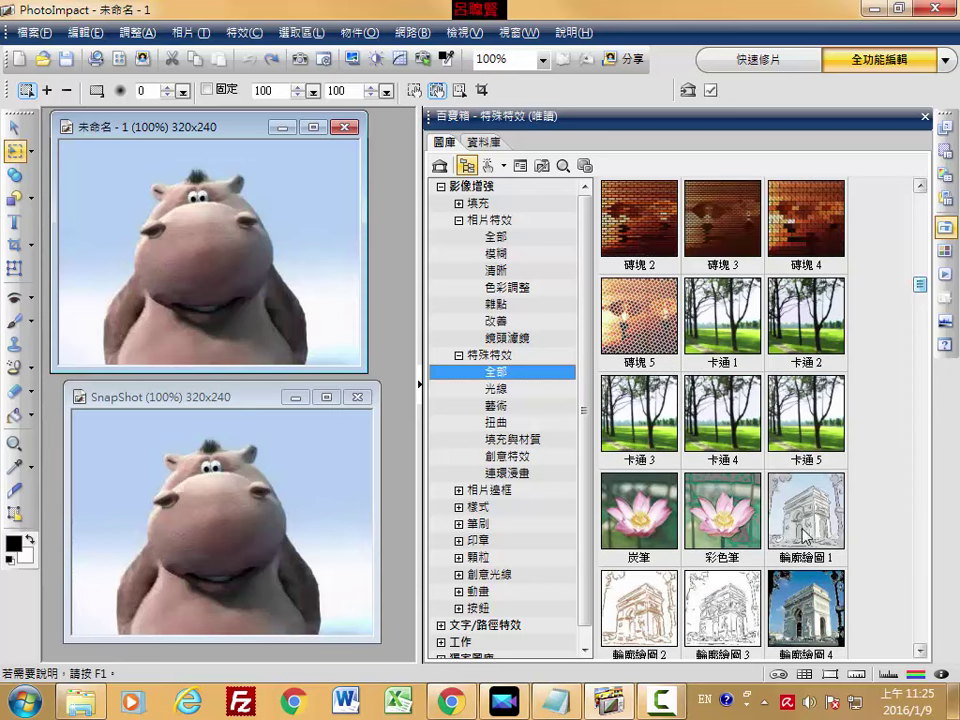
- Try the 卡通 5 and 卡通 1 effects on the duplicate image, undoing each one
double_click(806, 410)
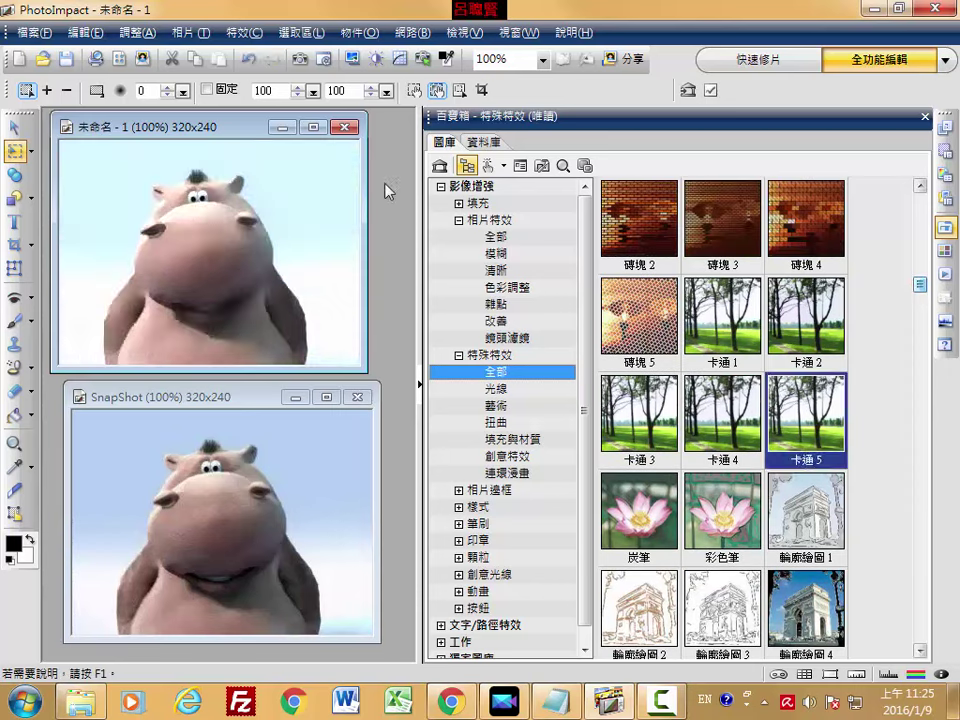
key("ctrl+z")
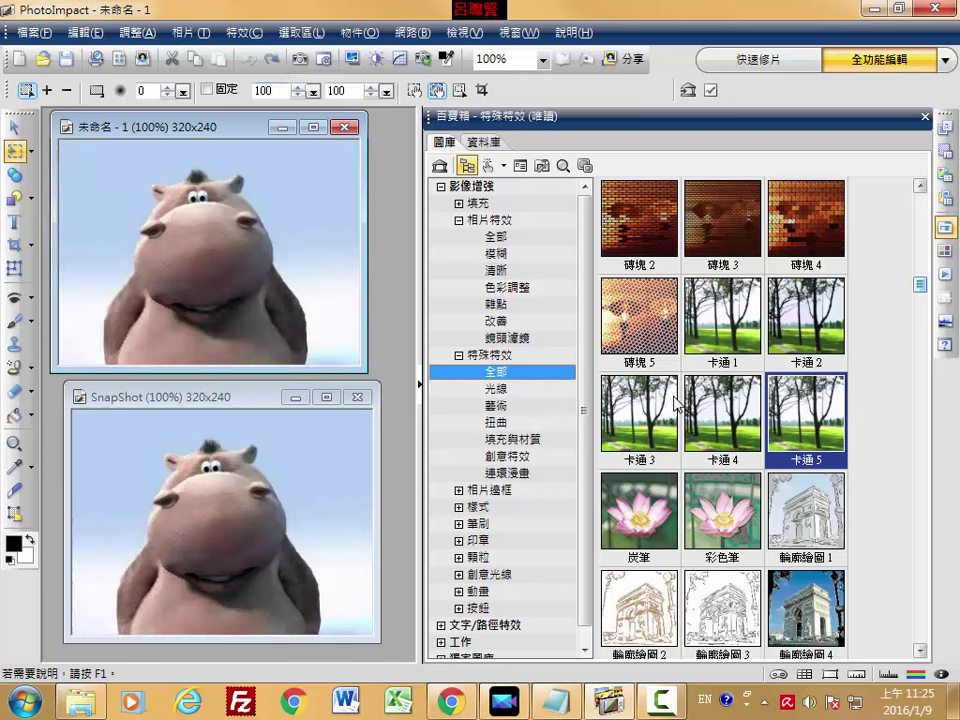
double_click(729, 343)
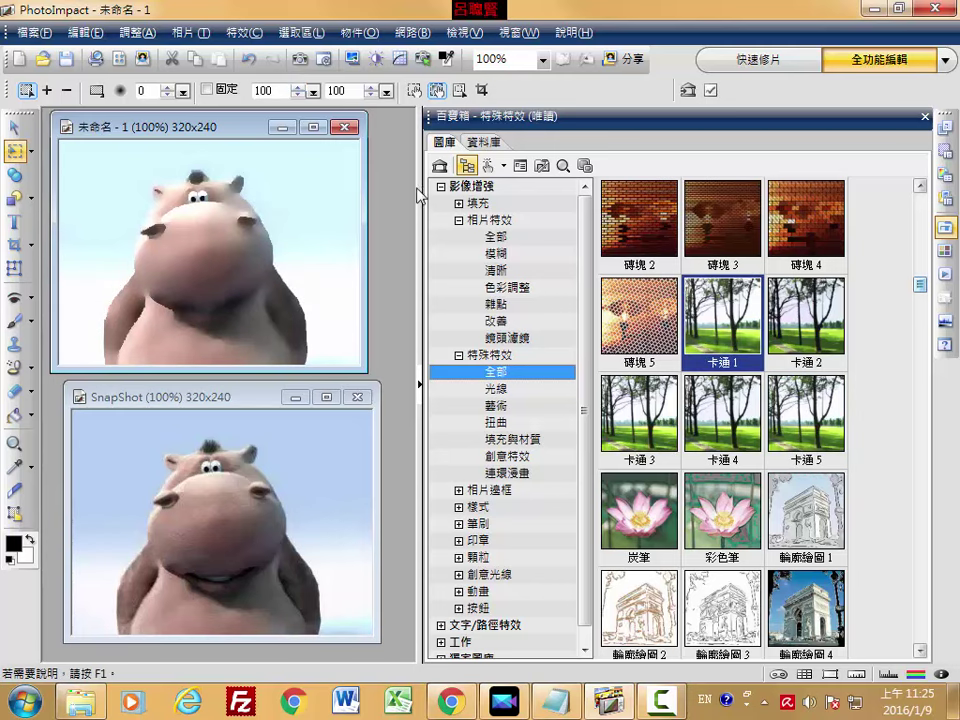
left_click(248, 58)
- Apply the 輪廓繪圖 2 effect to the duplicate image
double_click(632, 600)
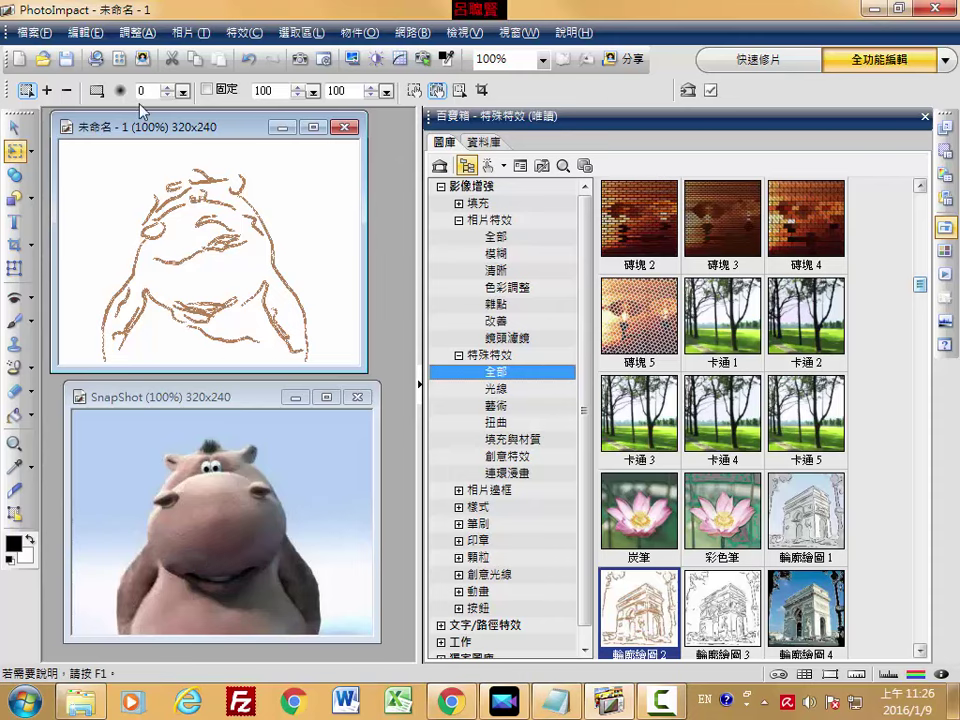
- Start saving the duplicate as a new file, with the pd14 folder on drive data (D:) as destination
left_click(33, 32)
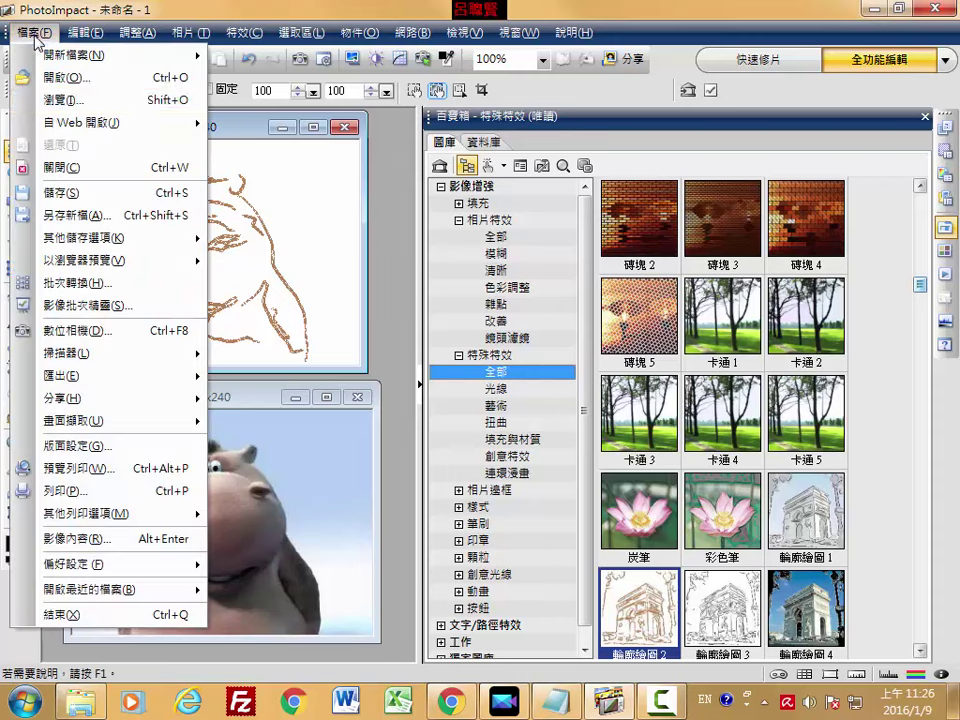
left_click(80, 218)
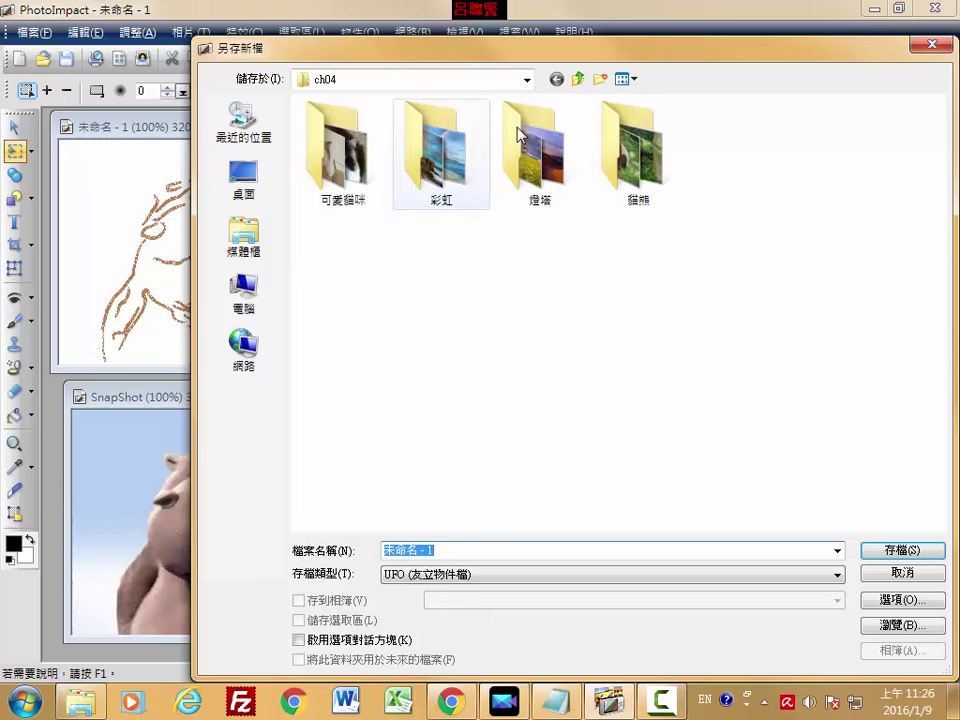
left_click(527, 82)
left_click(345, 217)
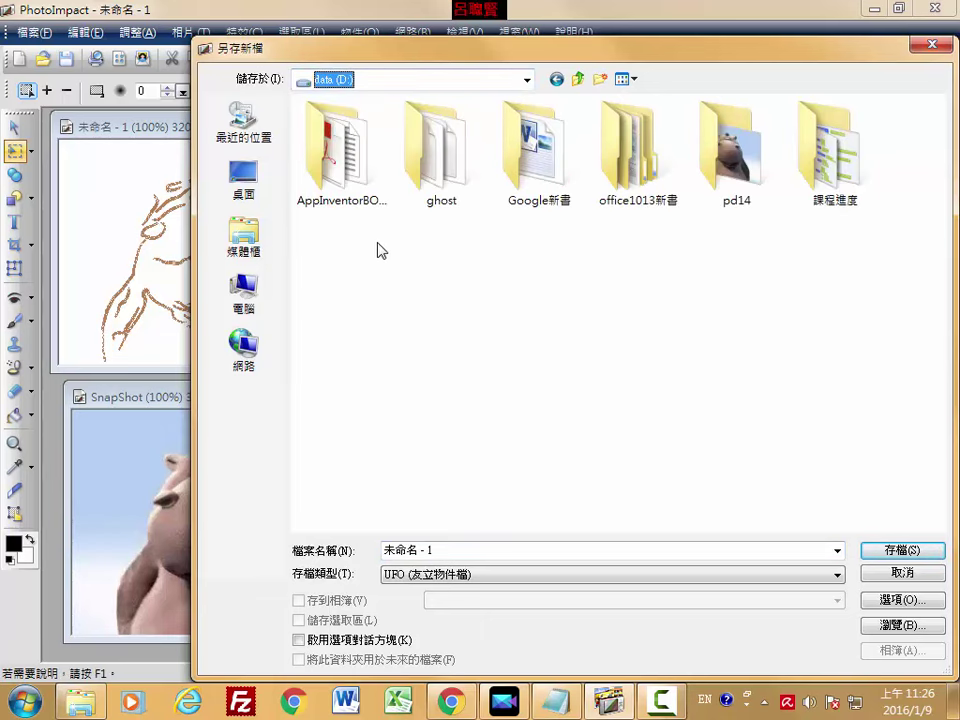
double_click(728, 160)
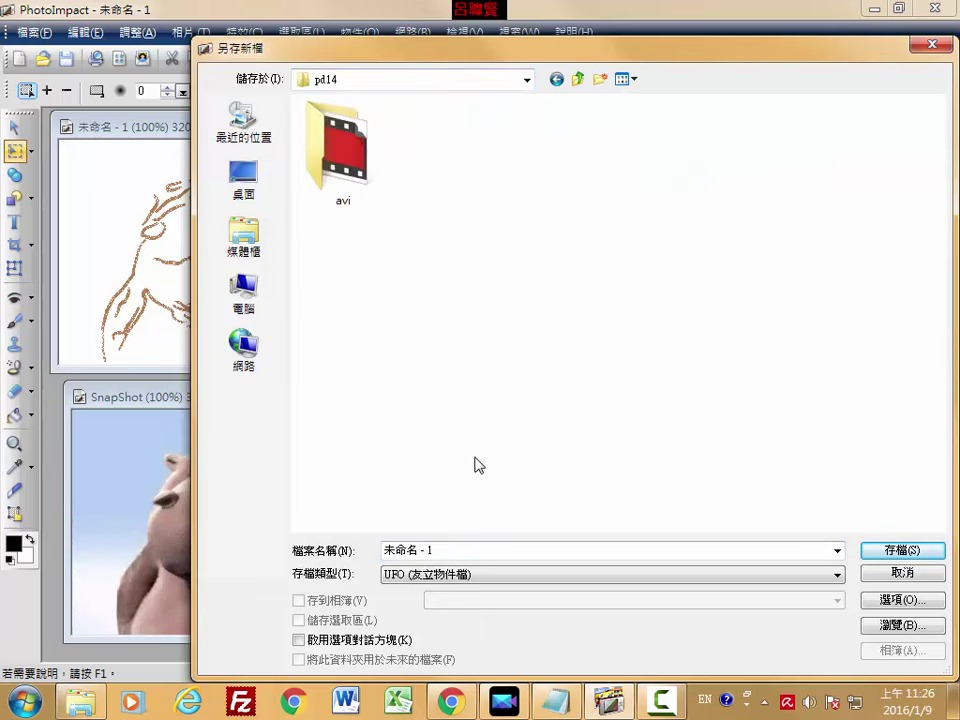
- Save the outlined image in JPEG format under the file name SnapShot-0
left_click(462, 575)
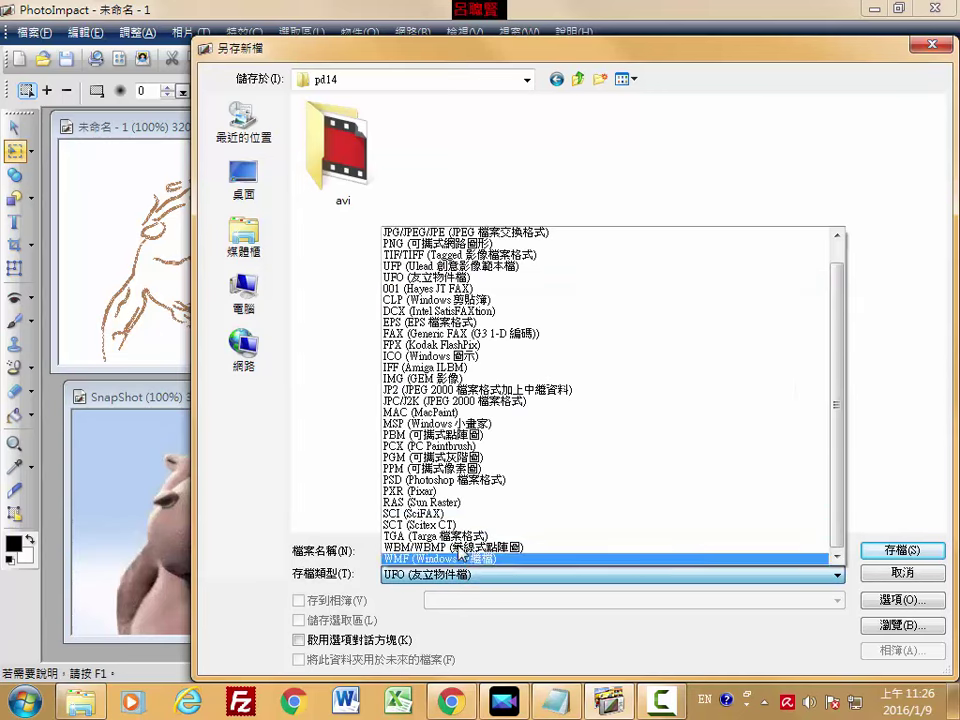
left_click(420, 227)
left_click(441, 155)
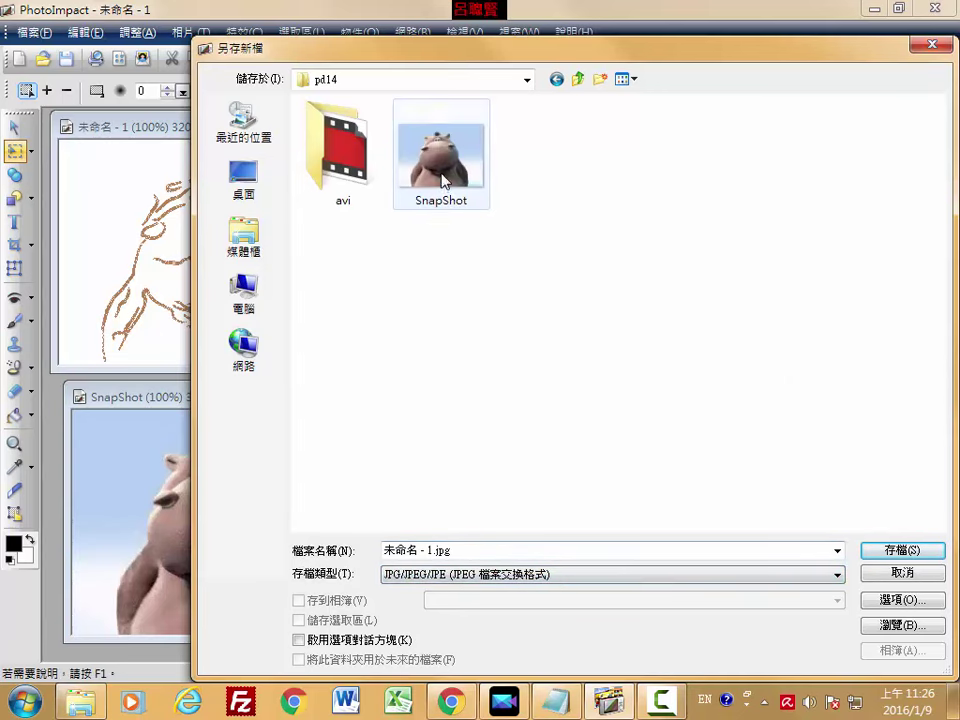
double_click(453, 550)
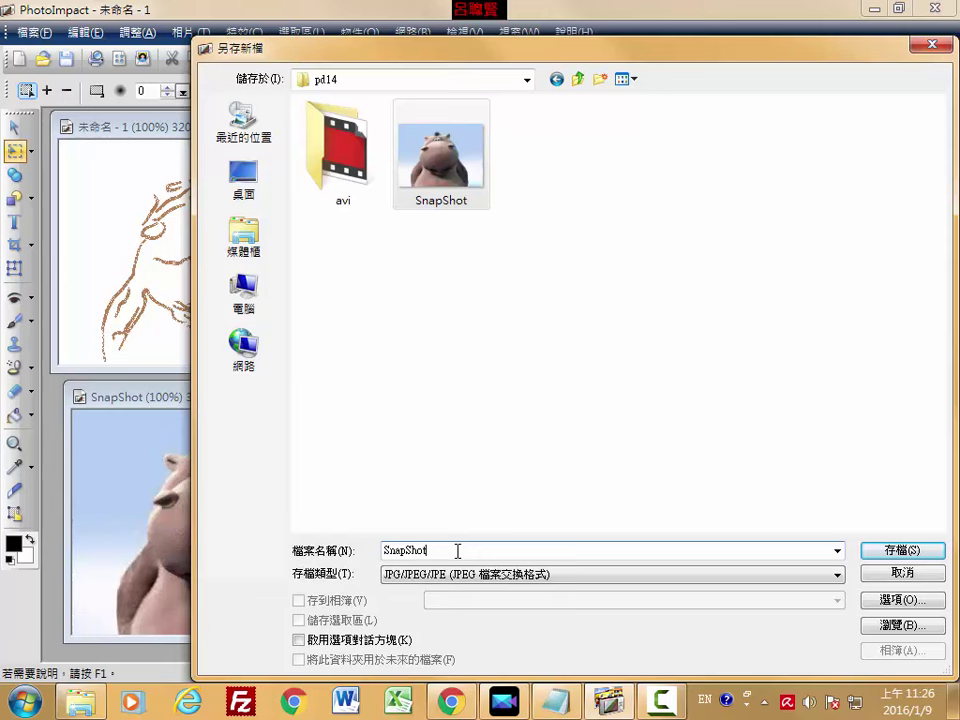
type("0")
key("BackSpace")
type("-0")
key("Return")
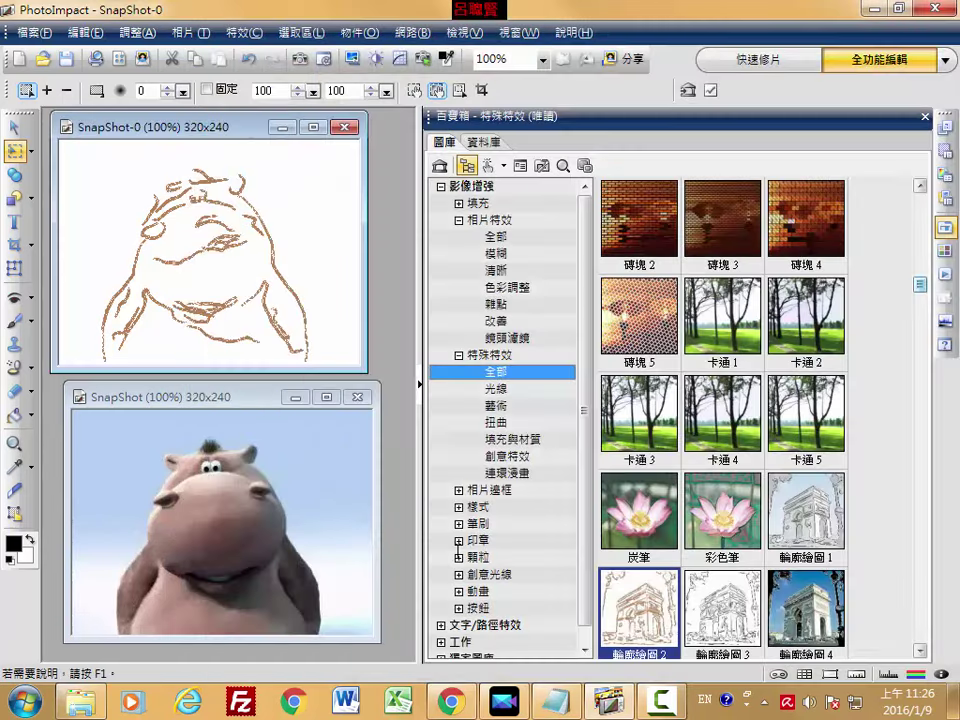
- Switch to PowerDirector and import the SnapShot-0 image from the pd14 folder on data (D:) into the media library
left_click(504, 703)
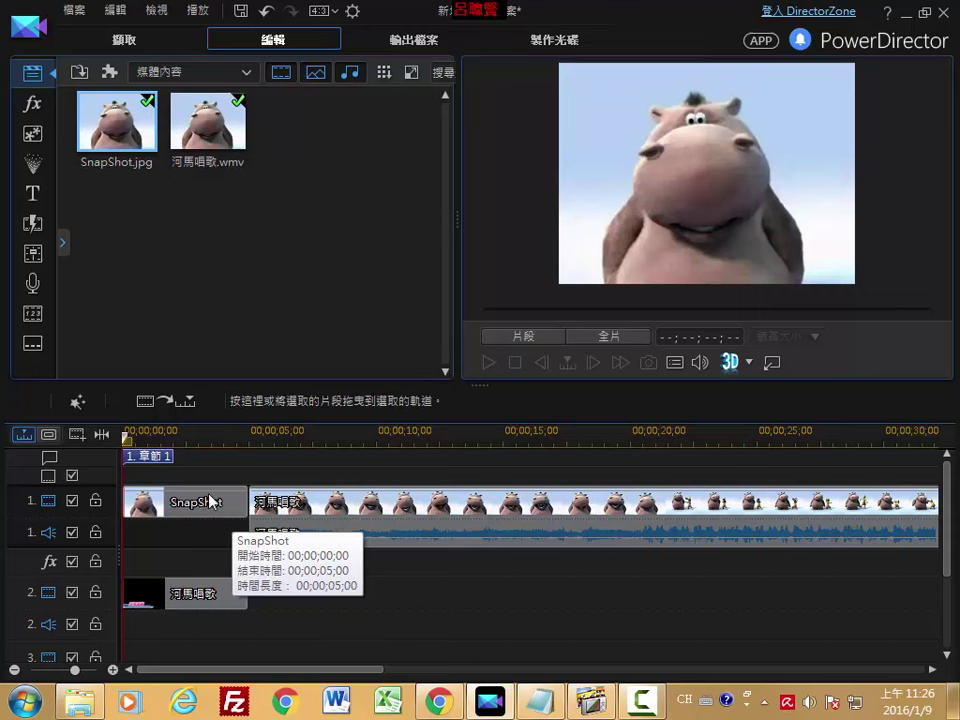
left_click(81, 74)
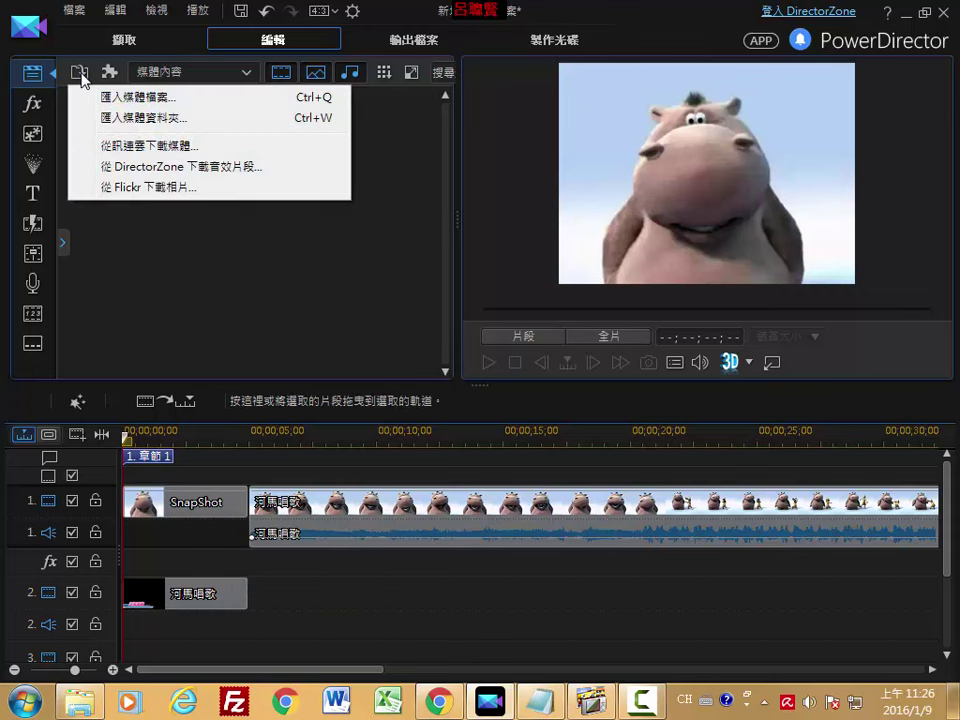
left_click(120, 99)
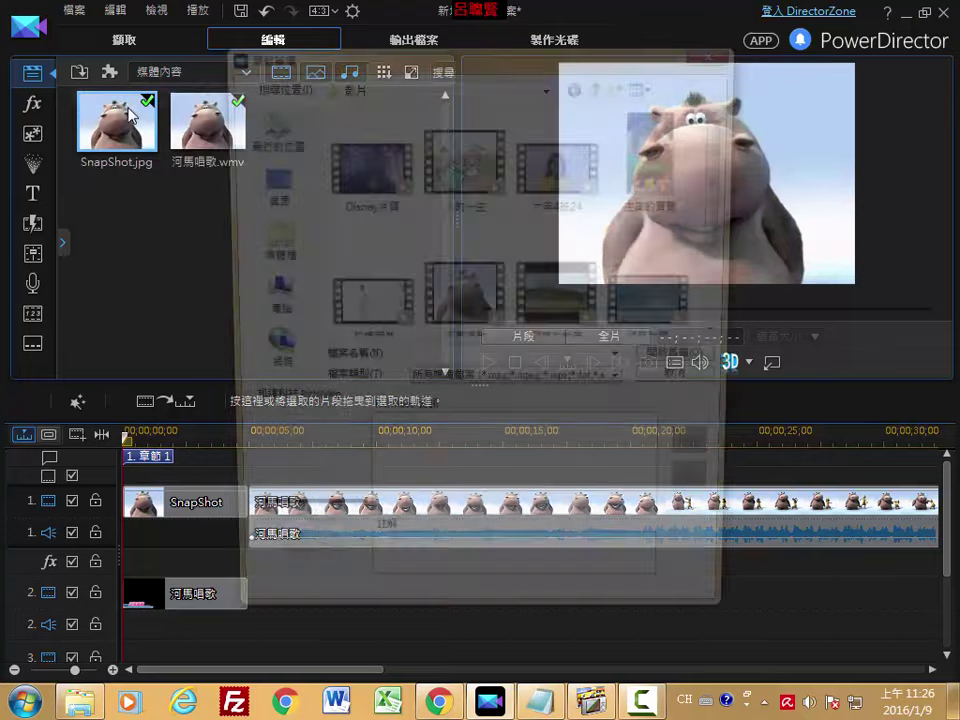
left_click(550, 86)
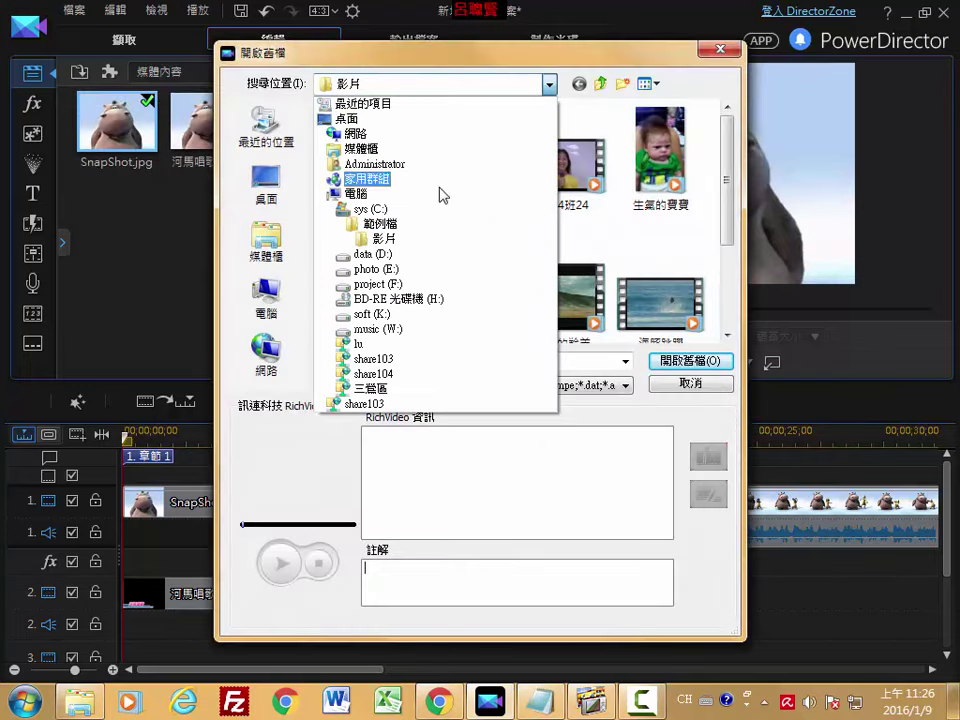
left_click(372, 254)
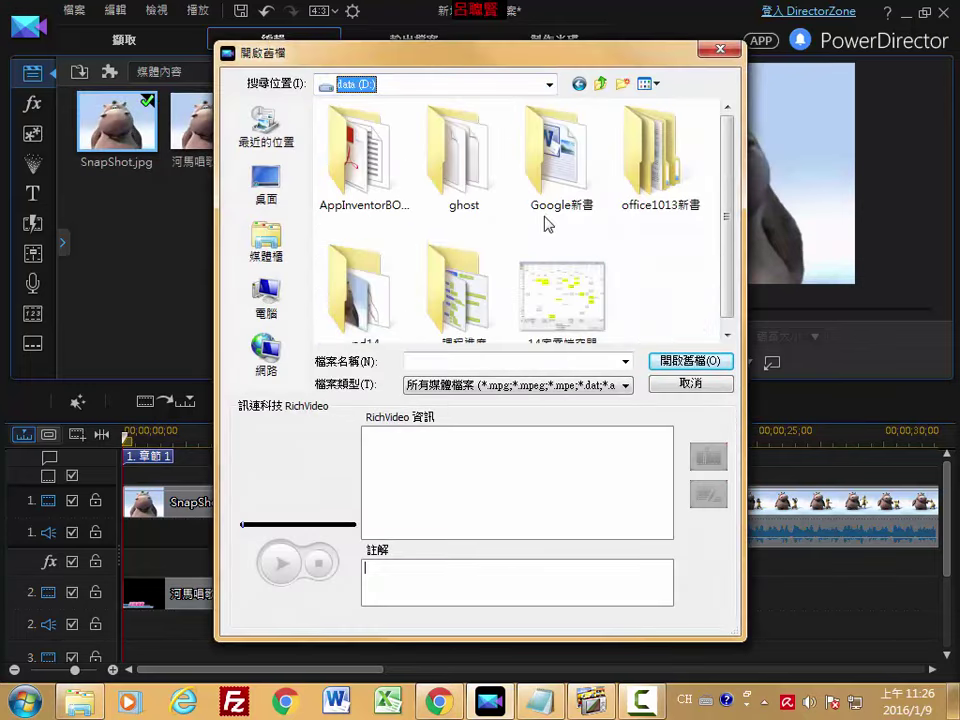
double_click(377, 302)
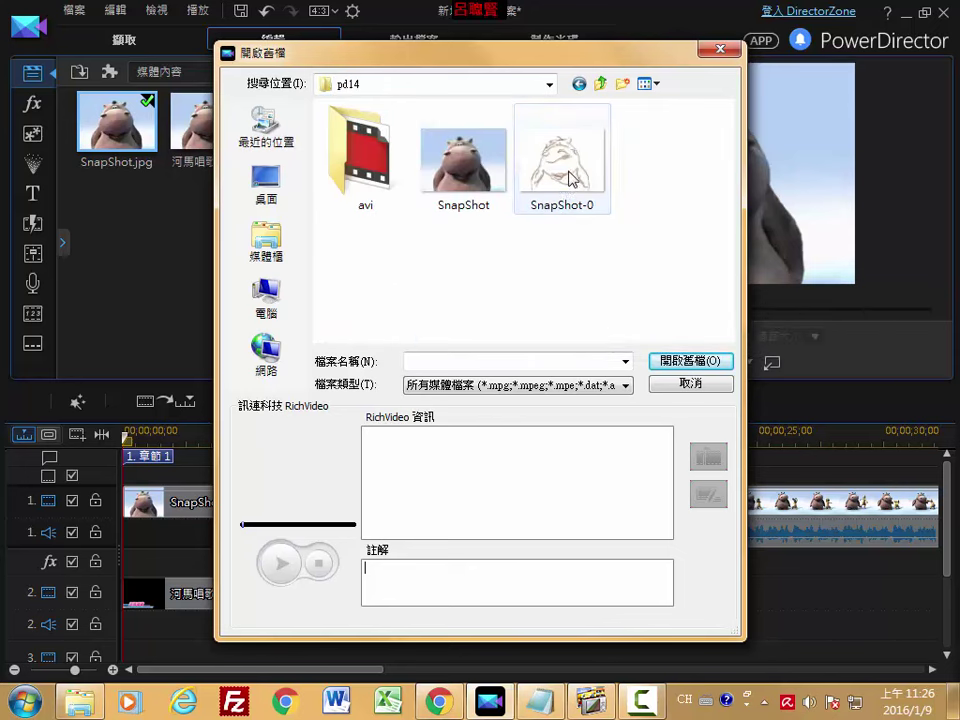
left_click(537, 187)
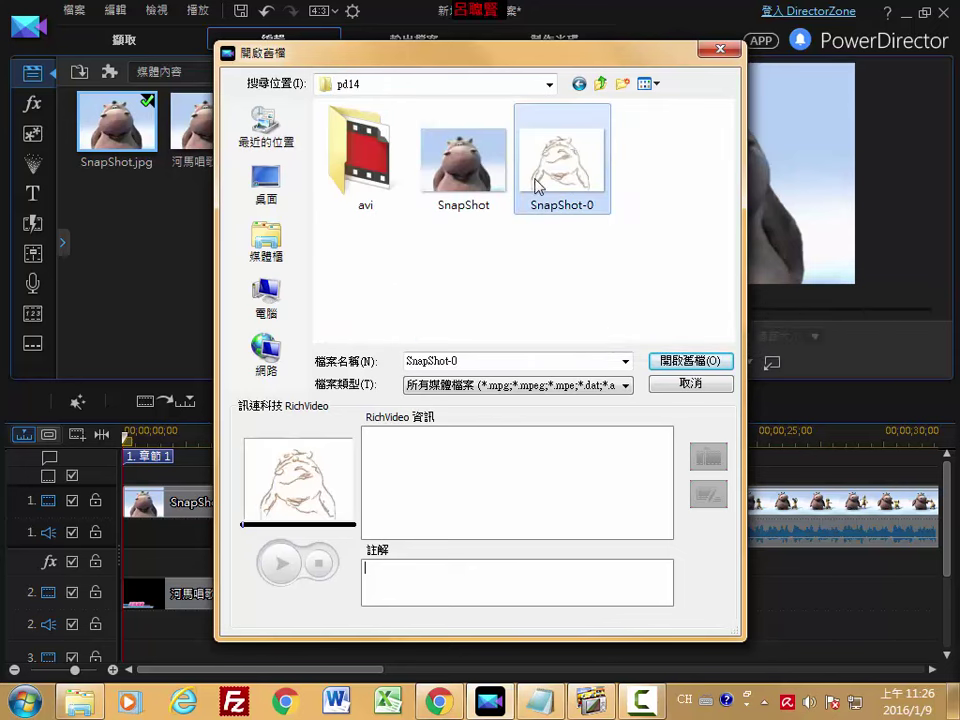
left_click(690, 363)
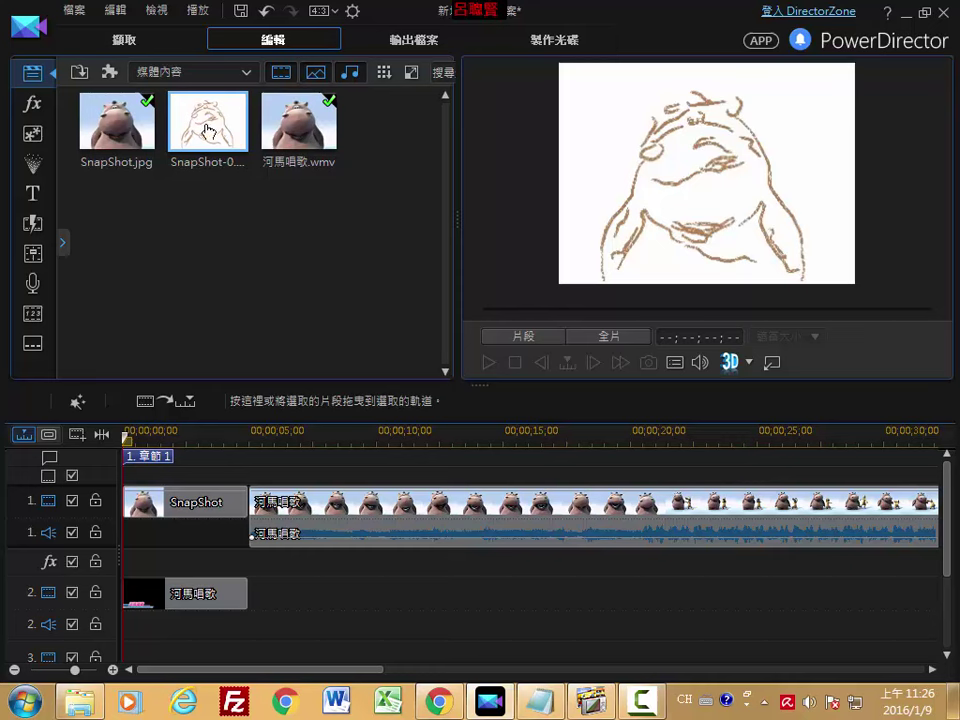
- Insert the SnapShot-0 outline picture at the start of video track 1, ahead of the SnapShot clip
left_click(157, 402)
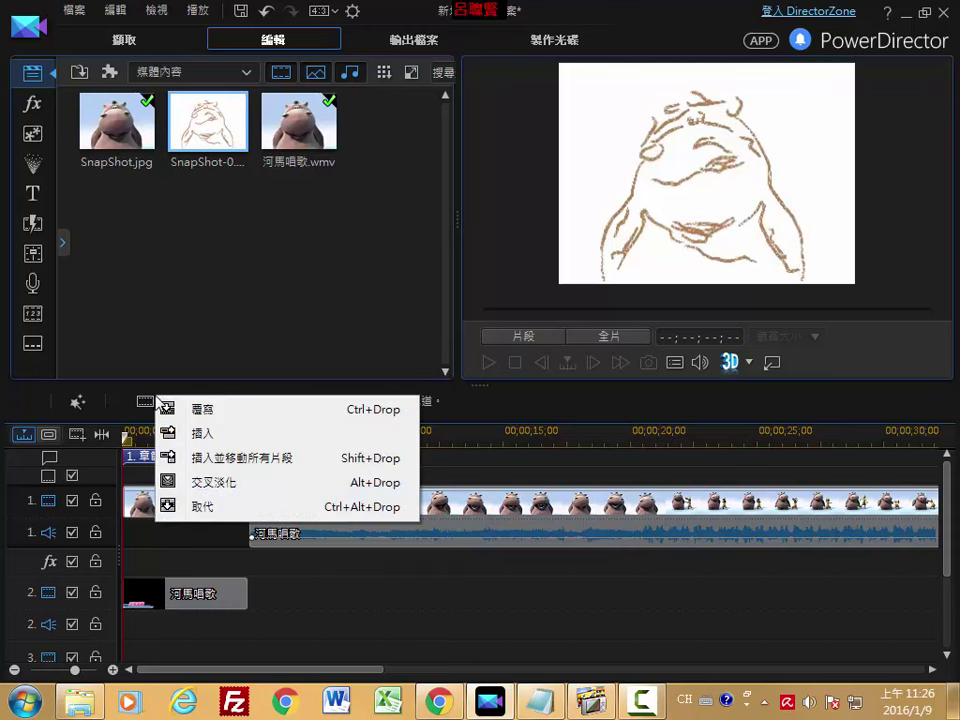
left_click(205, 434)
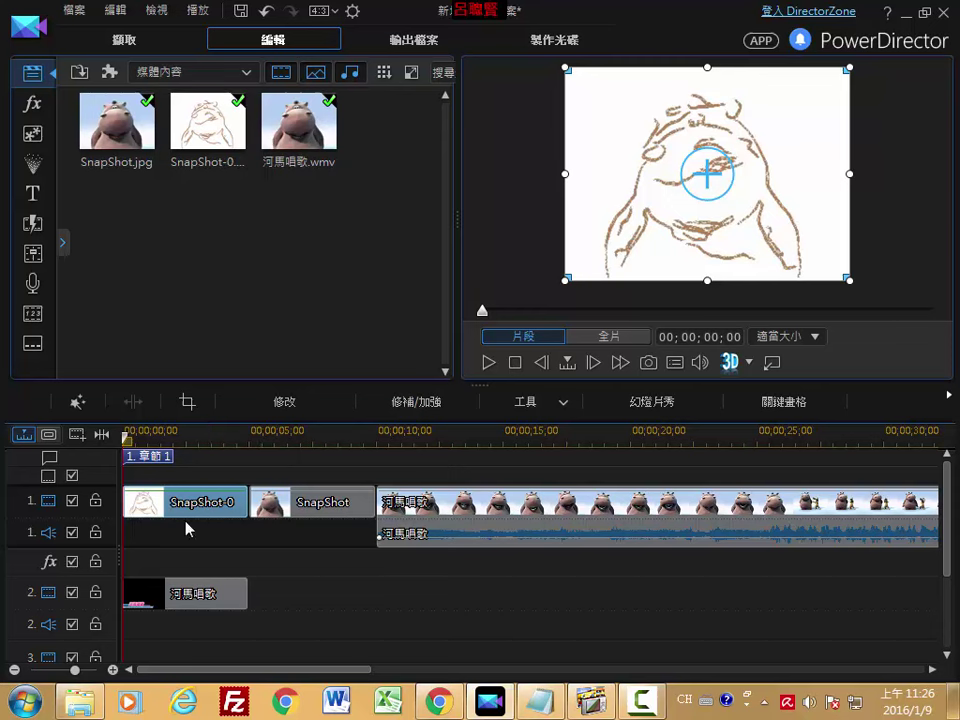
left_click(195, 597)
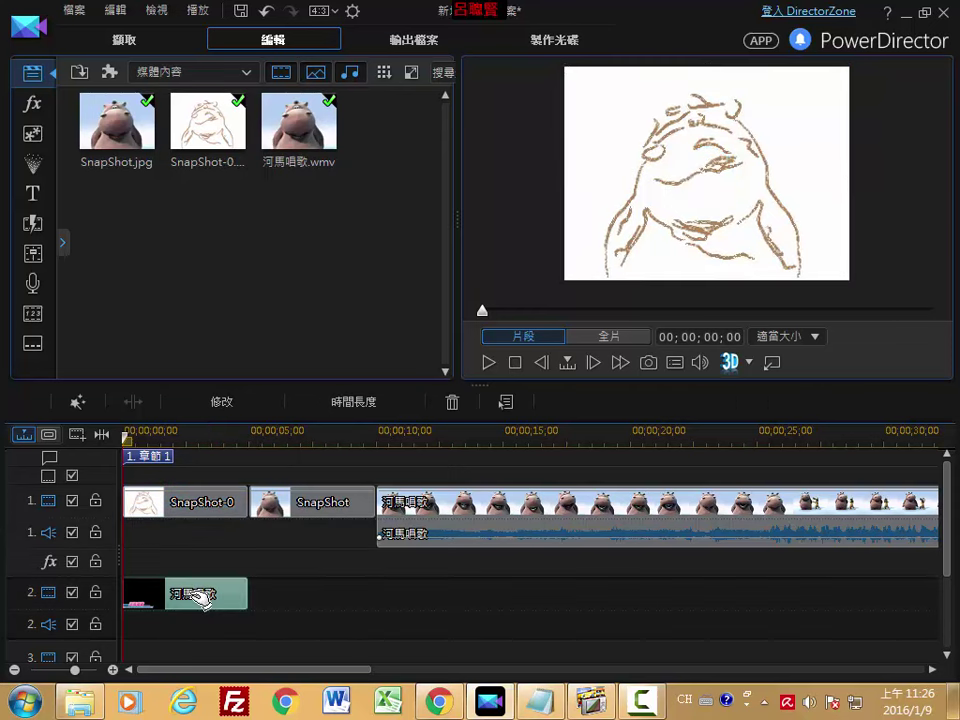
left_click(177, 506)
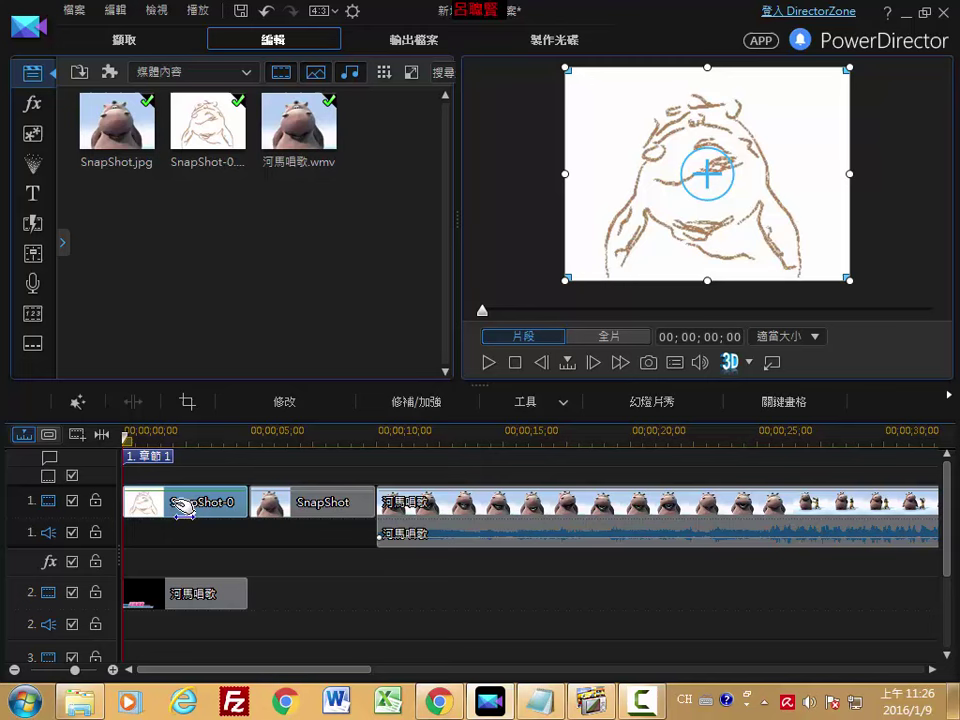
left_click(293, 503)
left_click(205, 502)
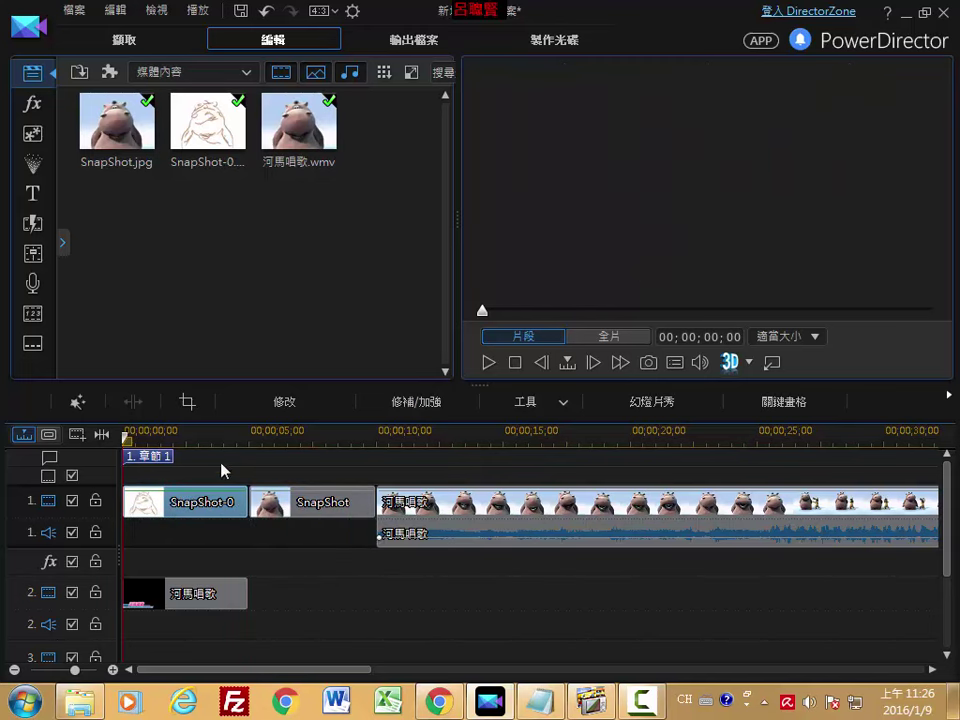
- Preview the whole movie from the start and inspect the title over the outline picture and the change to the SnapShot clip
left_click(606, 336)
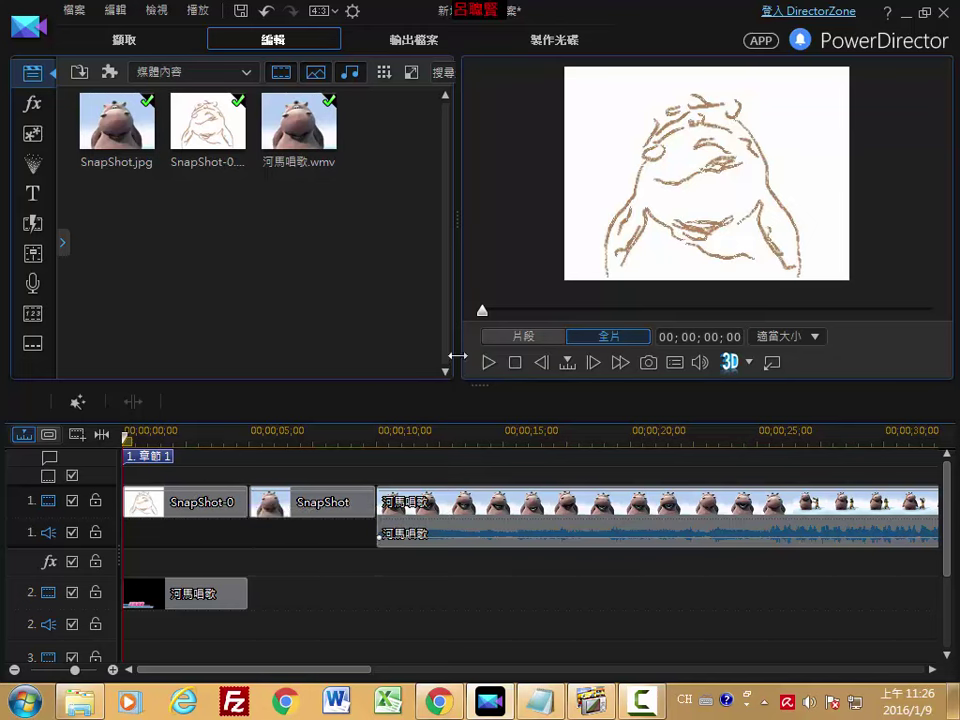
left_click(489, 363)
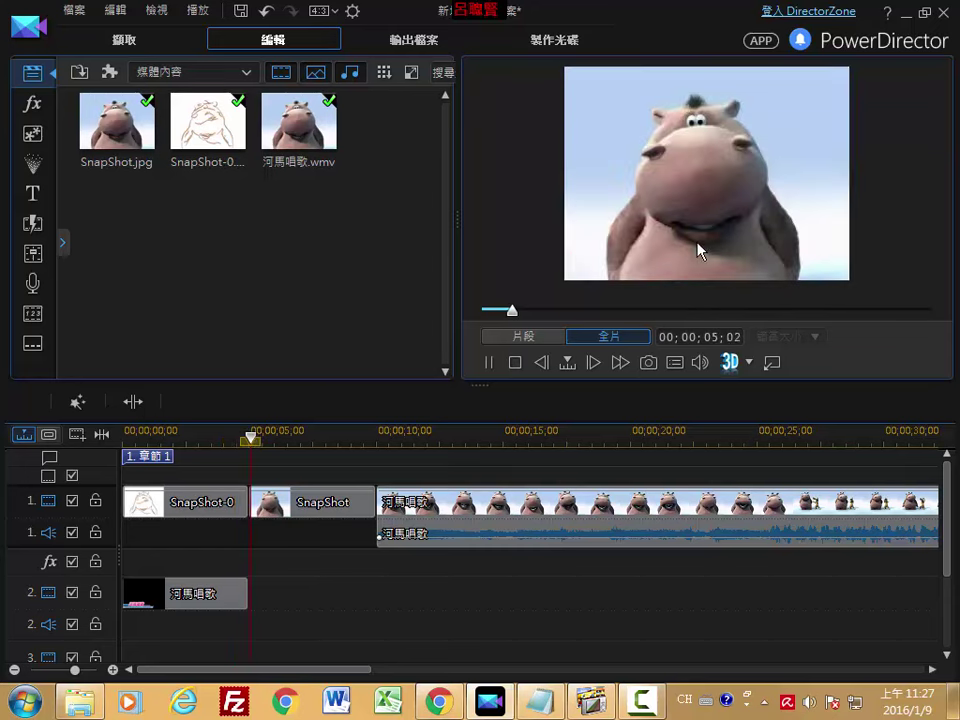
left_click(515, 363)
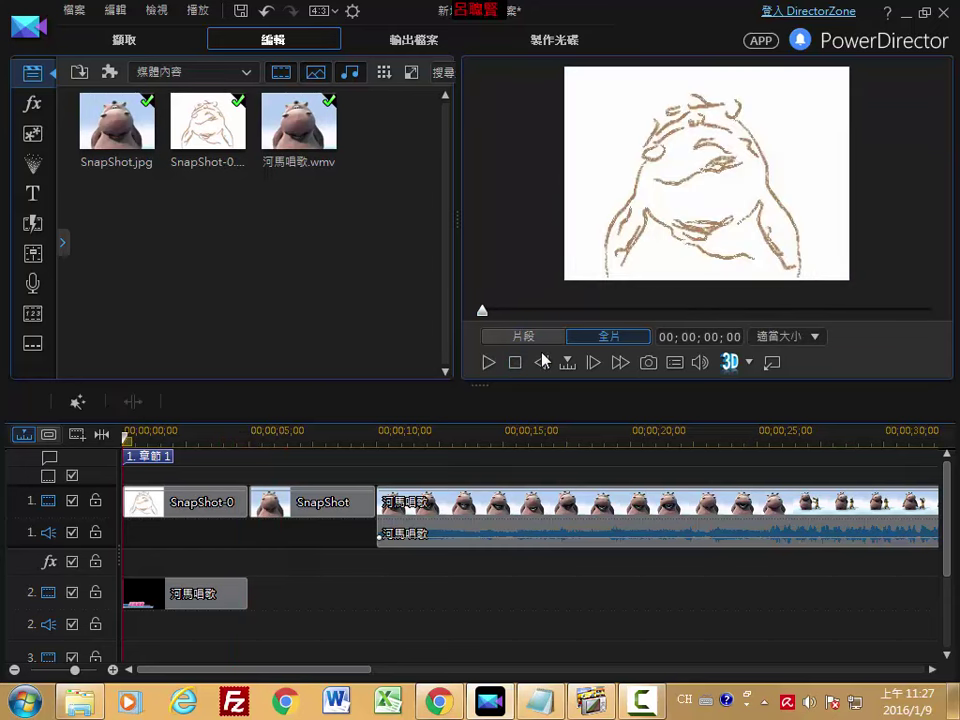
left_click_drag(242, 444, 210, 439)
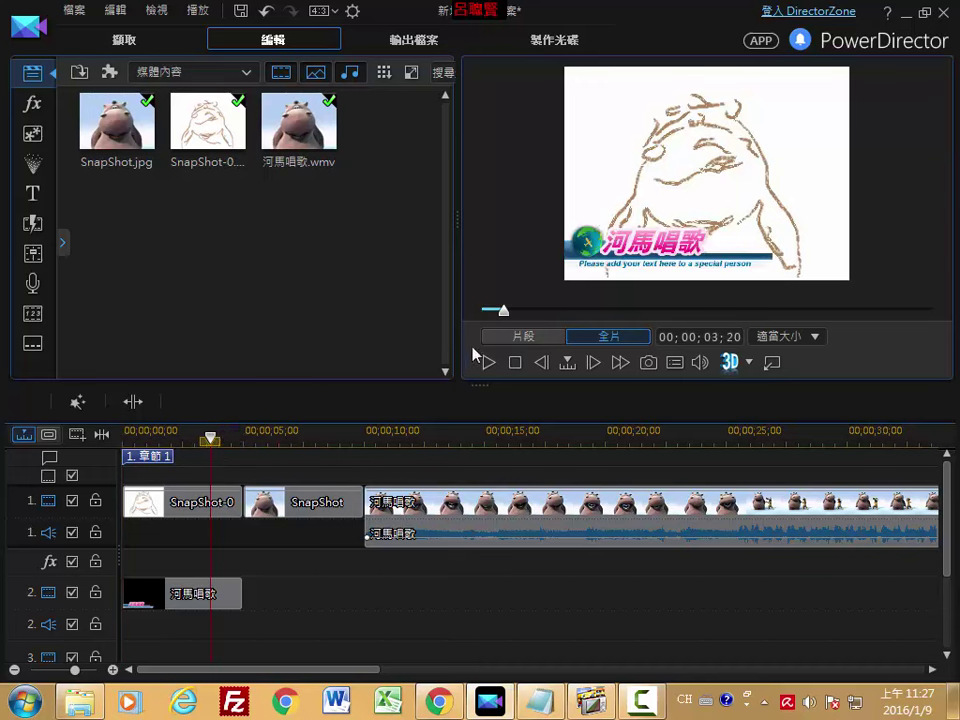
mouse_move(503, 315)
left_mouse_down()
mouse_move(519, 319)
mouse_move(493, 319)
mouse_move(535, 323)
mouse_move(502, 326)
left_mouse_up()
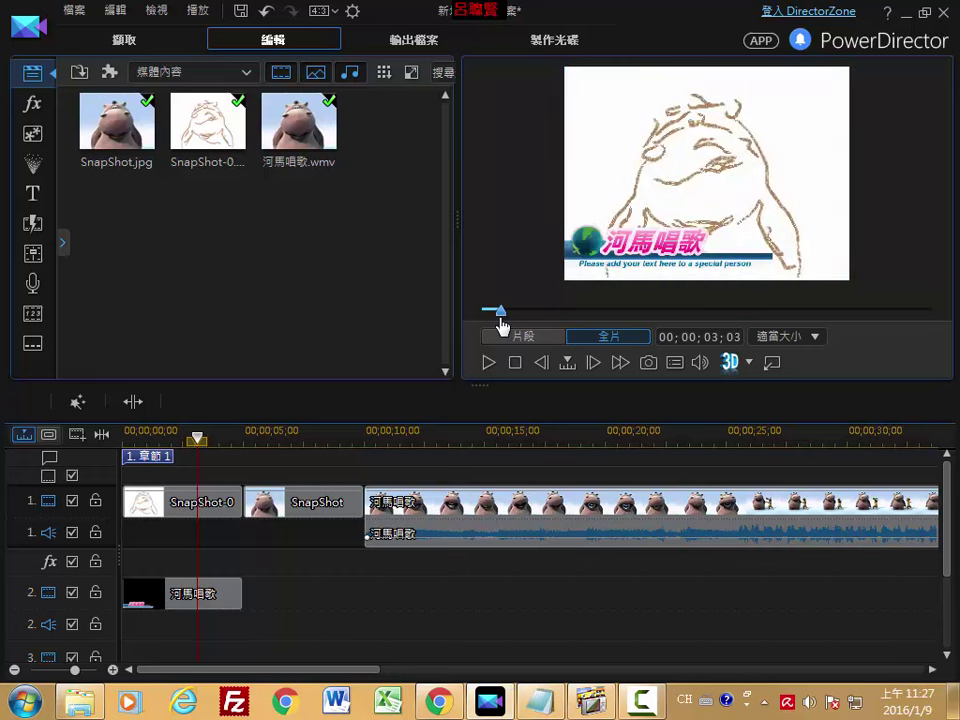
left_click(226, 504)
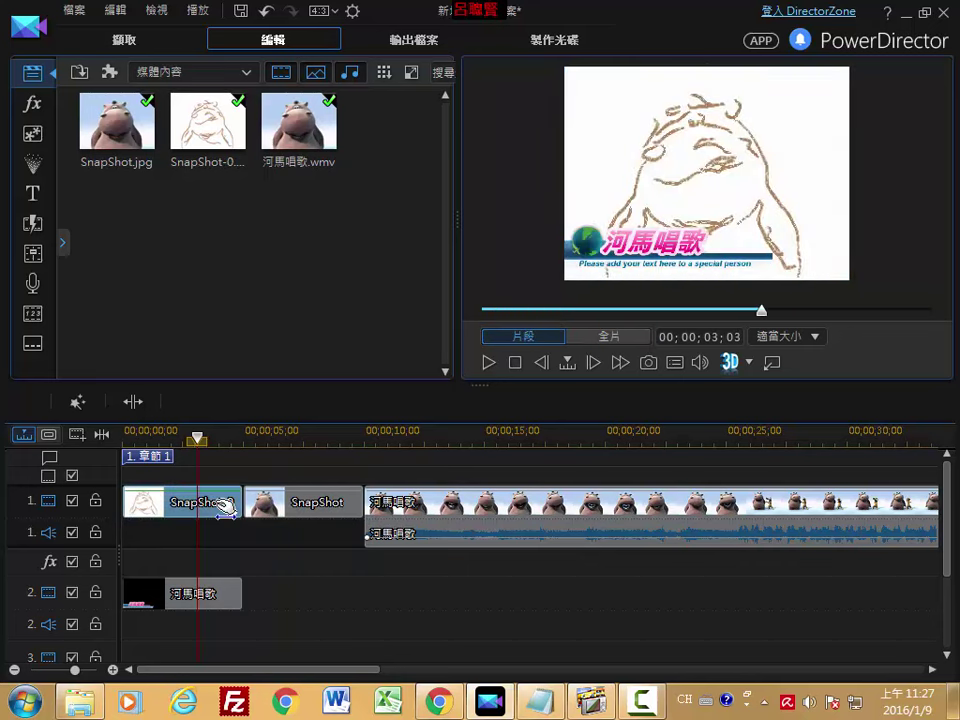
left_click(240, 437)
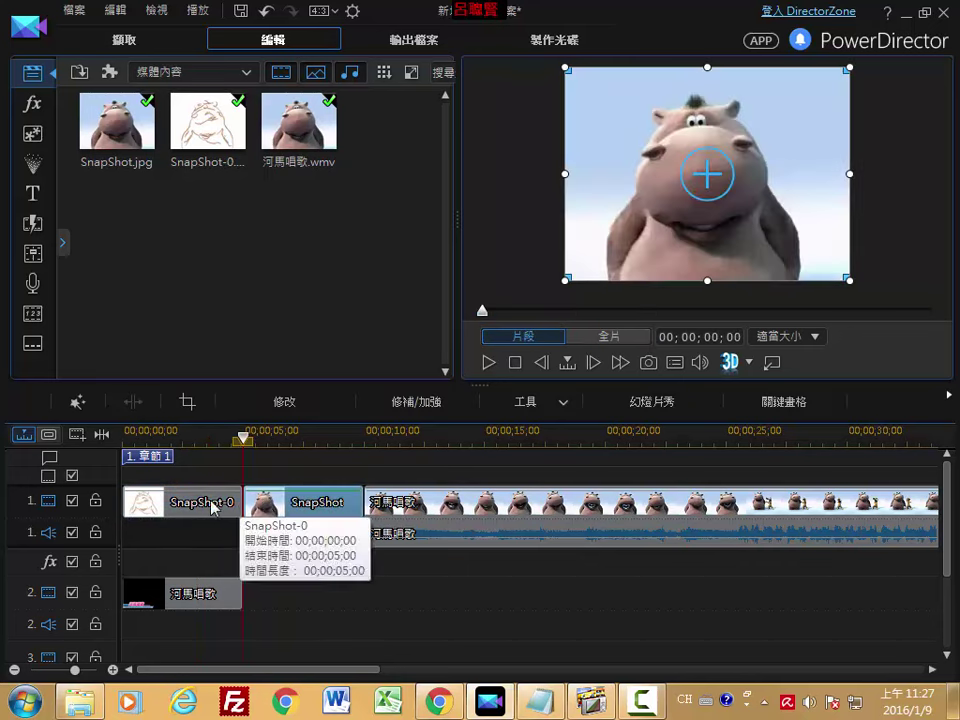
left_click(124, 437)
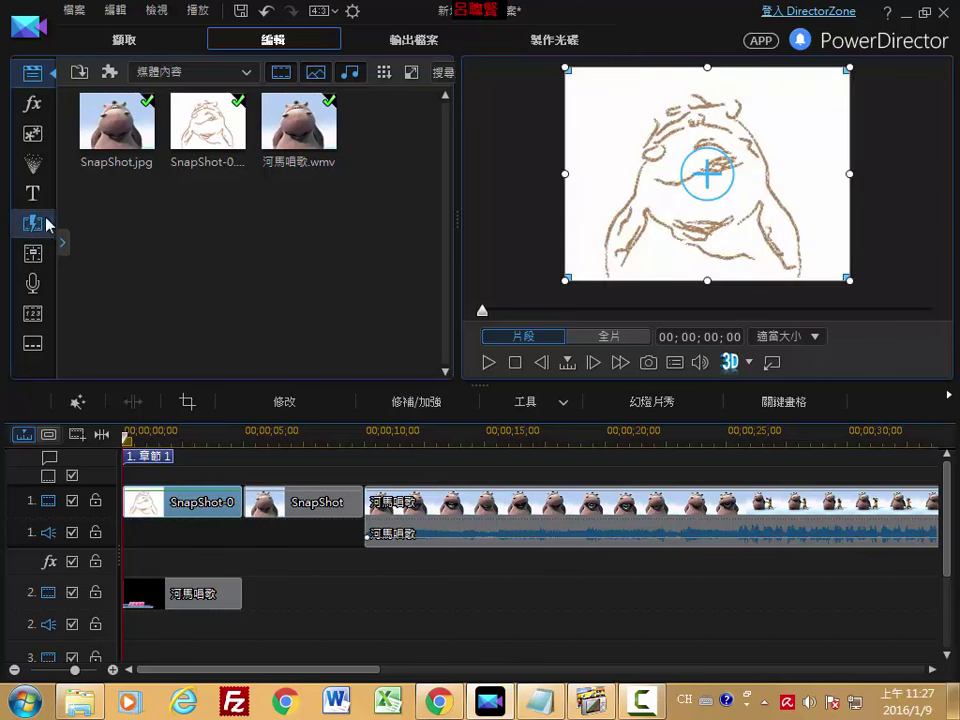
- Open the transition library, widen its pane and look through the 2D transitions
left_click(33, 228)
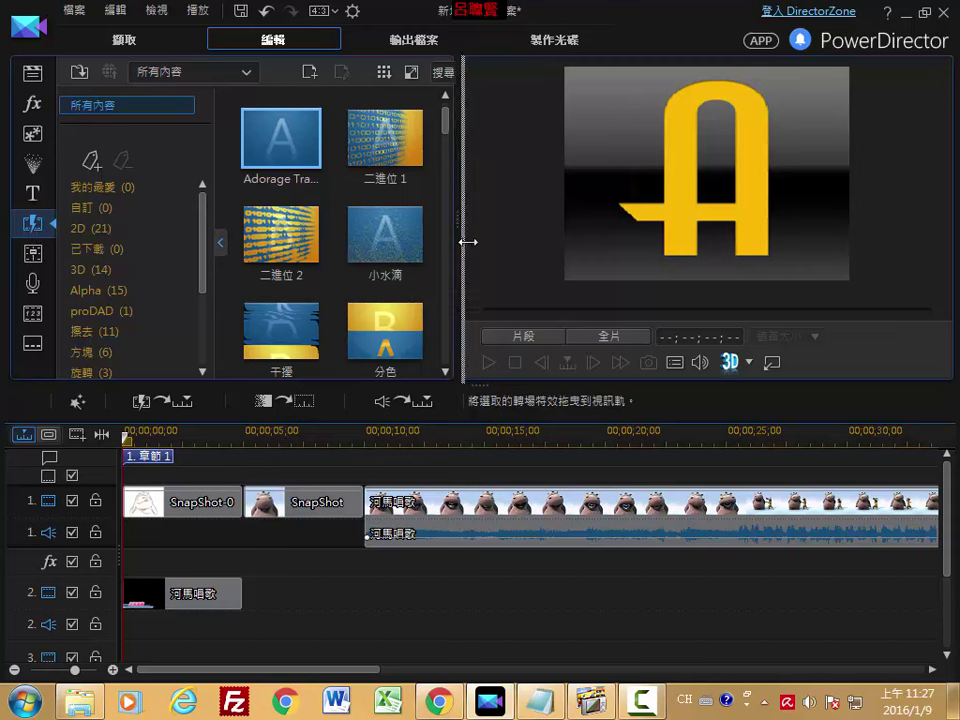
left_click_drag(468, 242, 495, 242)
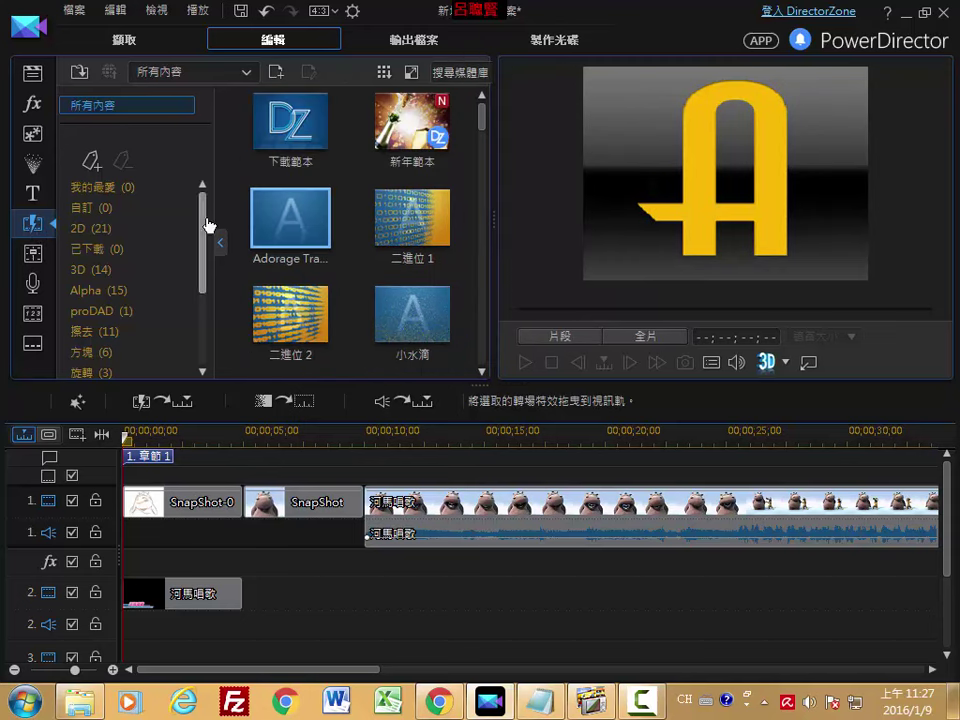
left_click(92, 228)
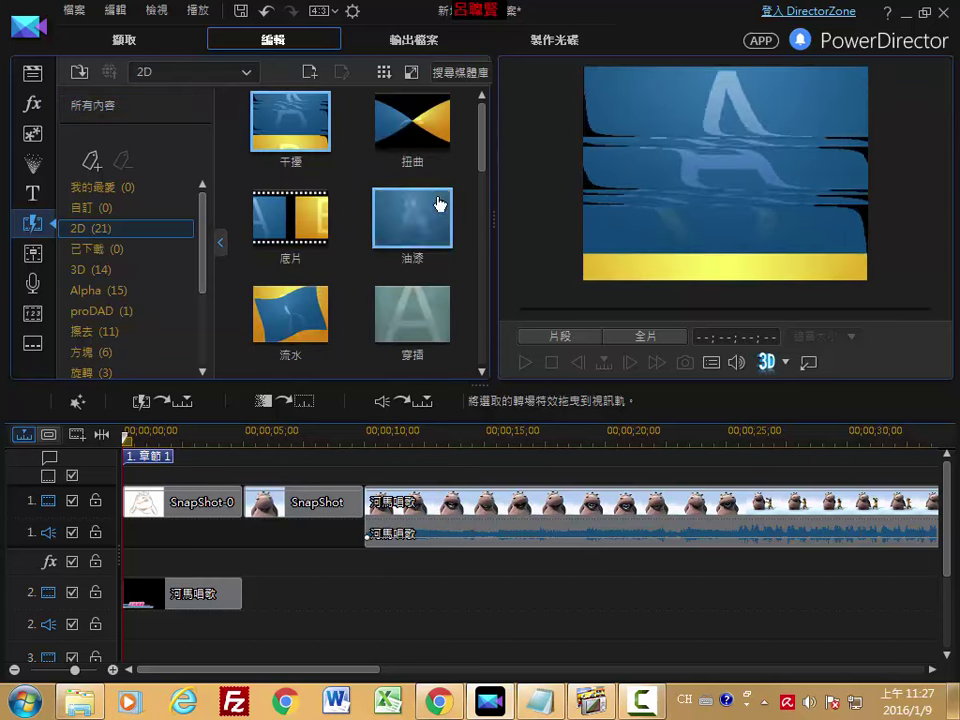
left_click_drag(480, 145, 484, 266)
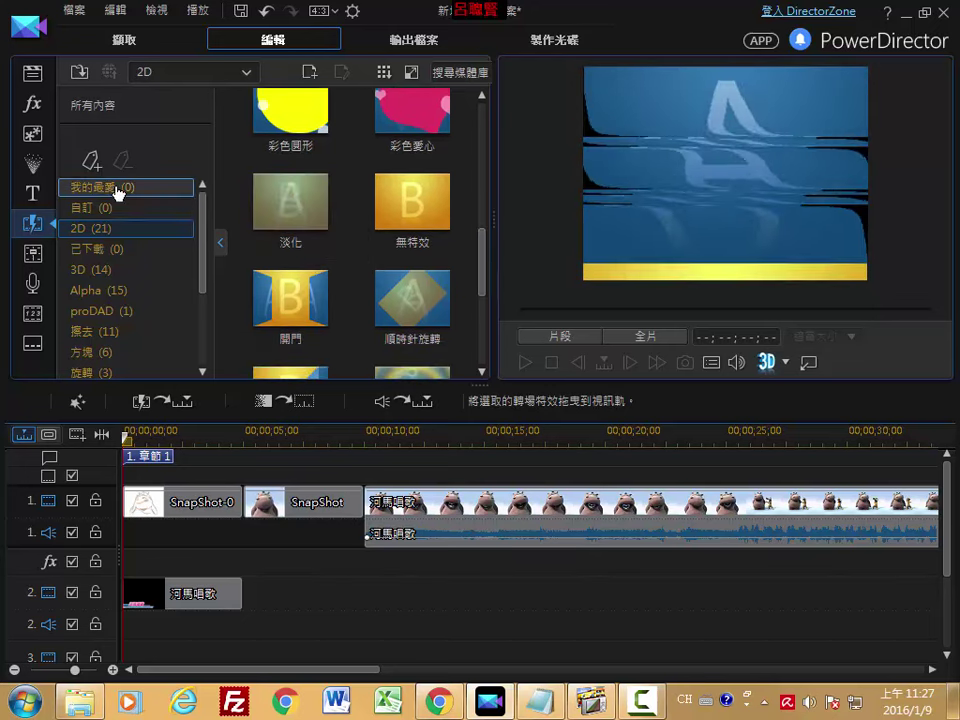
- Look through the transition categories, including 我的最愛, 3D, Alpha, 擦去, 方塊 and 音訊
left_click(118, 189)
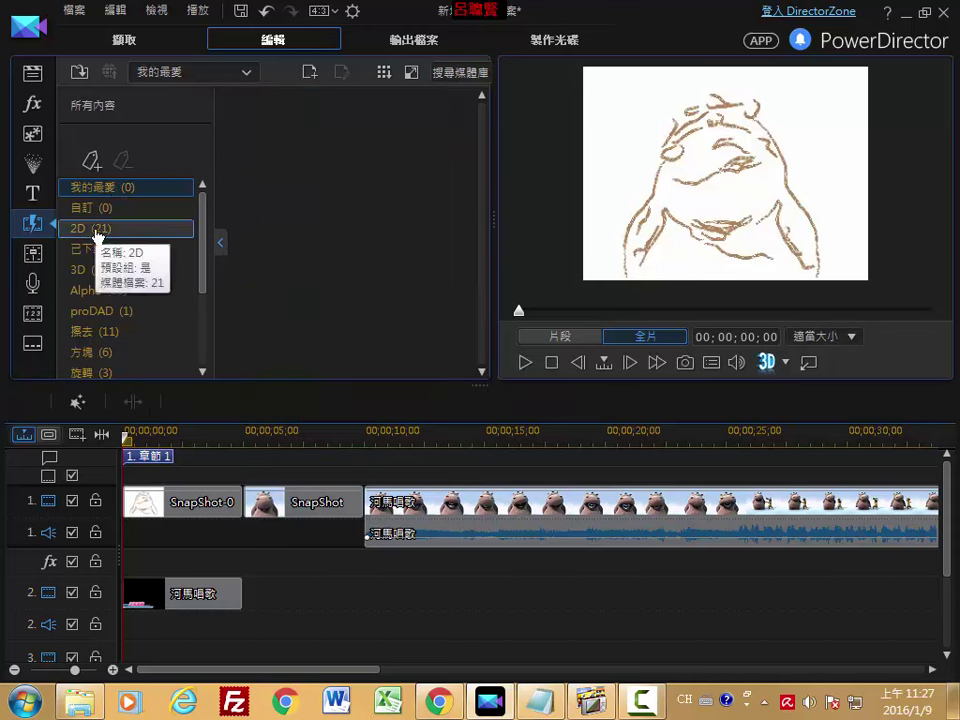
left_click(95, 232)
left_click(99, 270)
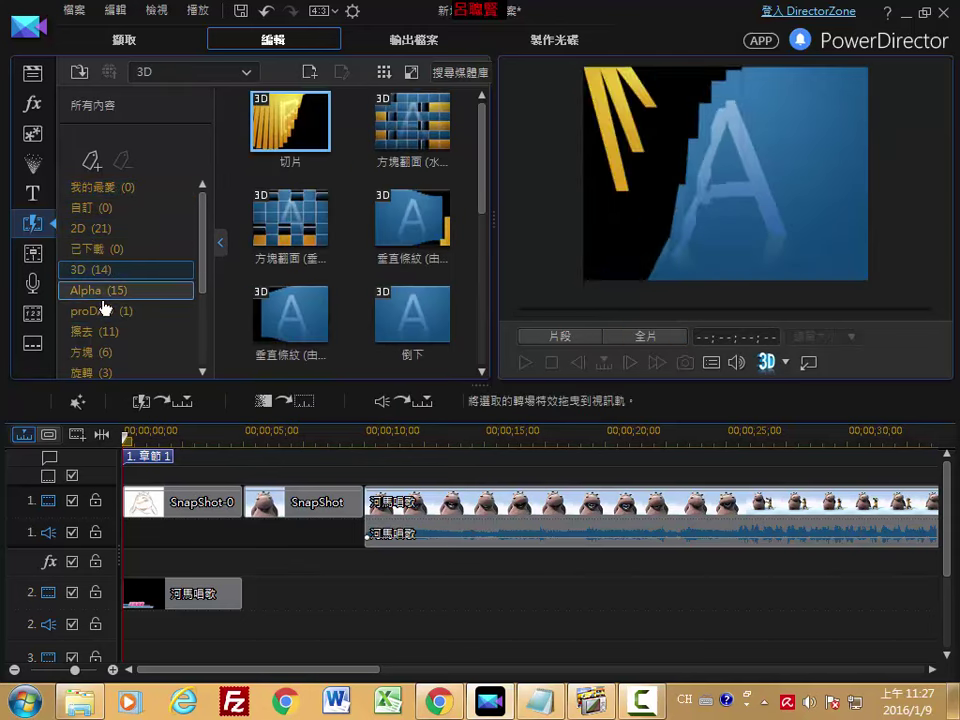
left_click(100, 291)
left_click(105, 333)
left_click(103, 352)
left_click_drag(207, 280, 205, 374)
left_click(140, 331)
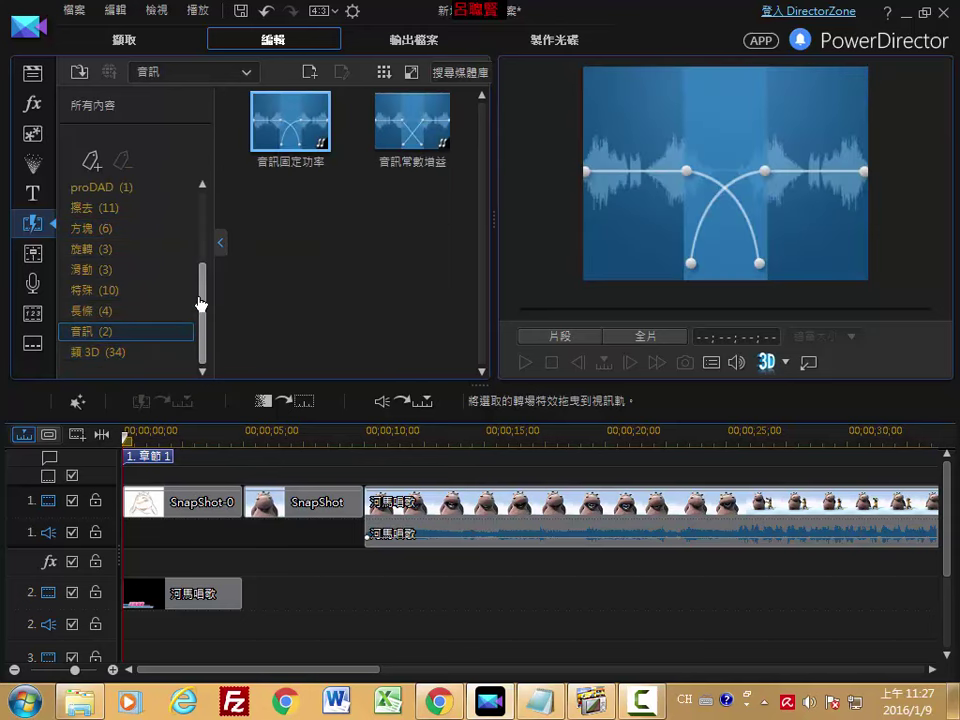
left_click_drag(201, 306, 208, 236)
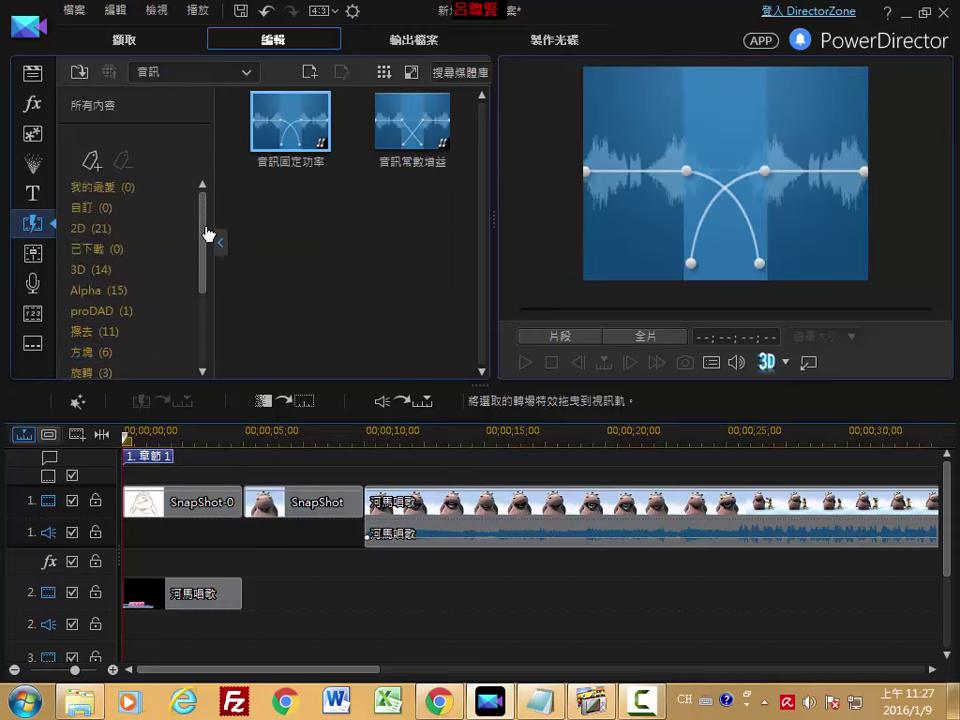
- Add the 淡化 transition from the 2D category to 我的最愛 and display the favourites
left_click(100, 228)
left_click_drag(476, 163, 476, 259)
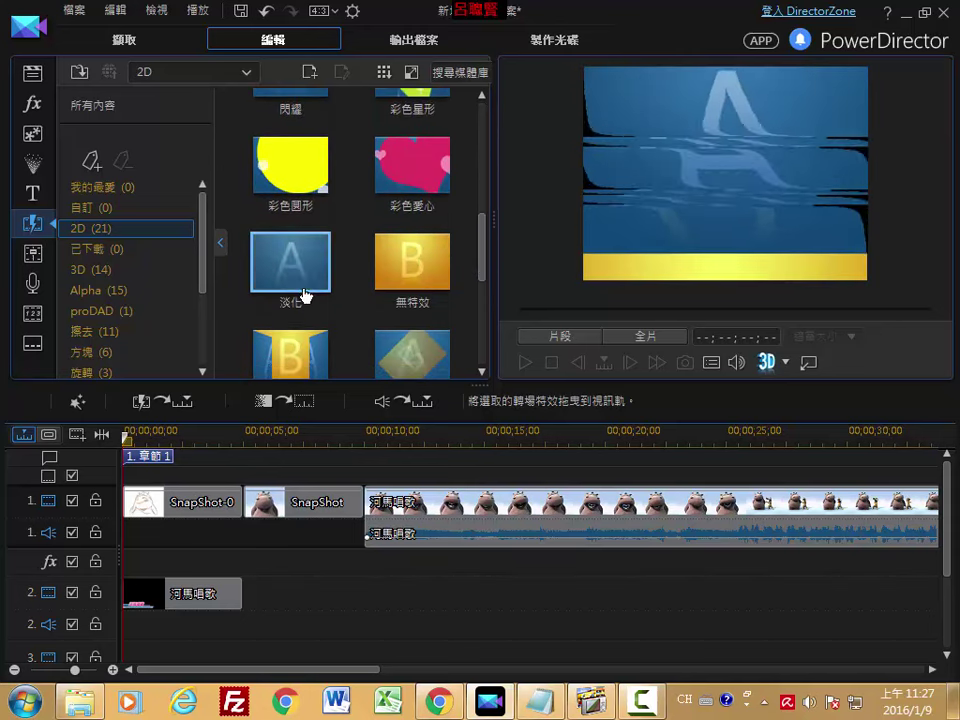
left_click_drag(300, 290, 245, 466)
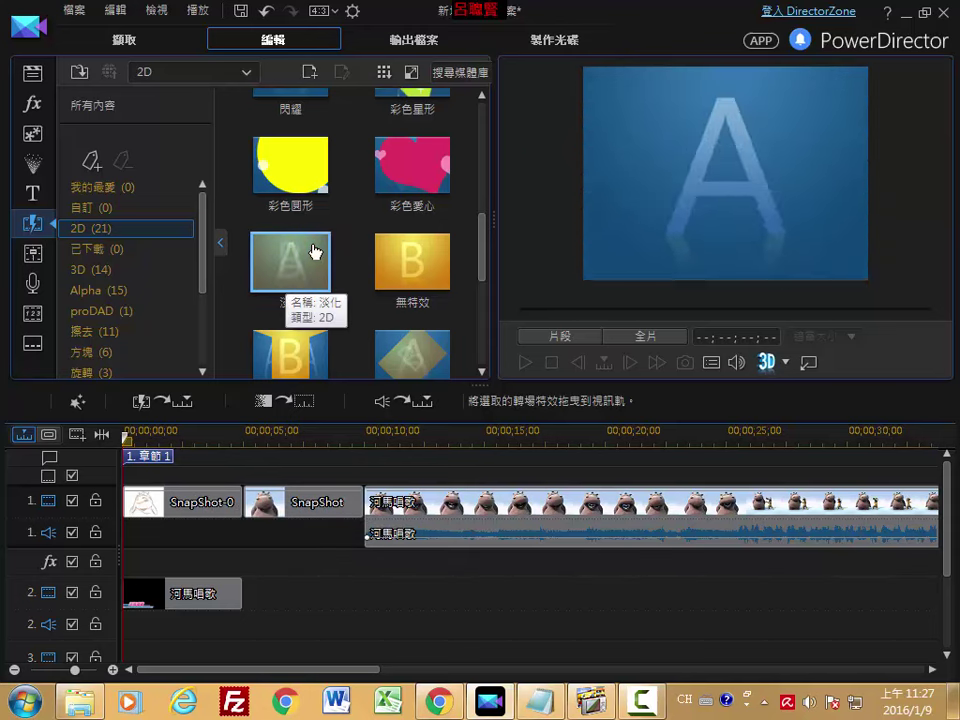
right_click(315, 252)
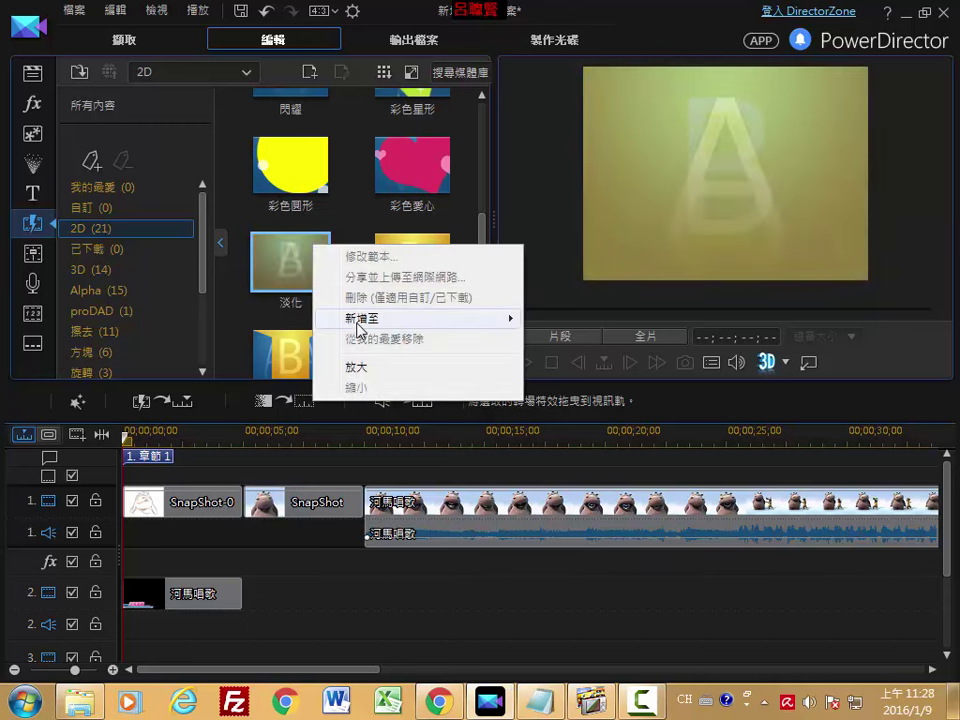
mouse_move(385, 318)
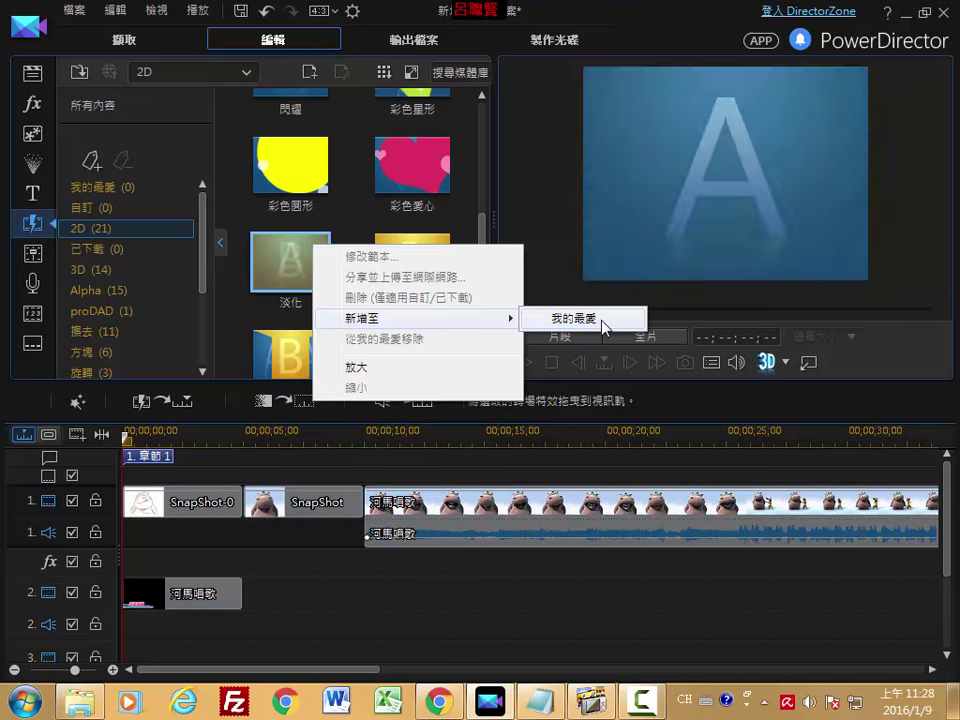
left_click(600, 320)
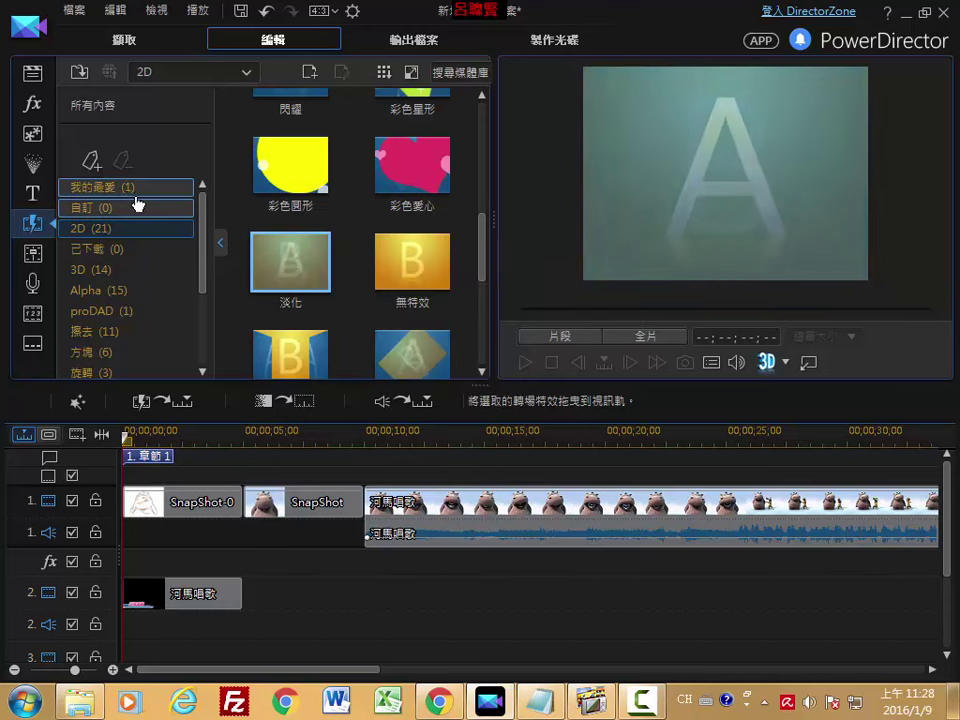
left_click(115, 190)
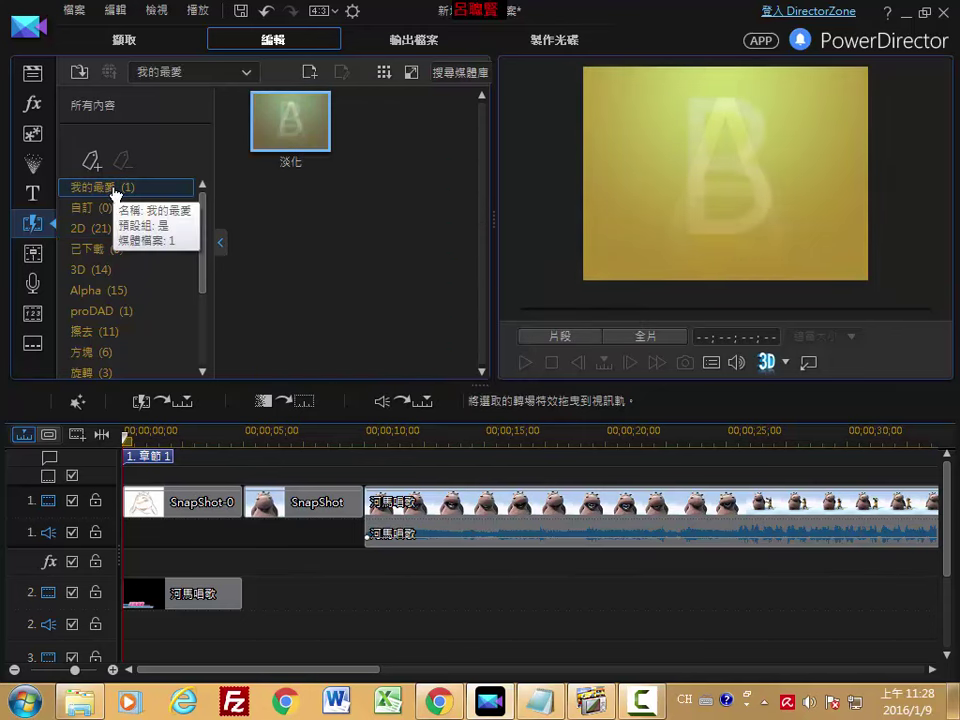
- Place the 淡化 transition between the outline picture and the SnapShot clip on track 1 and preview it in the whole movie
left_click_drag(284, 122, 254, 538)
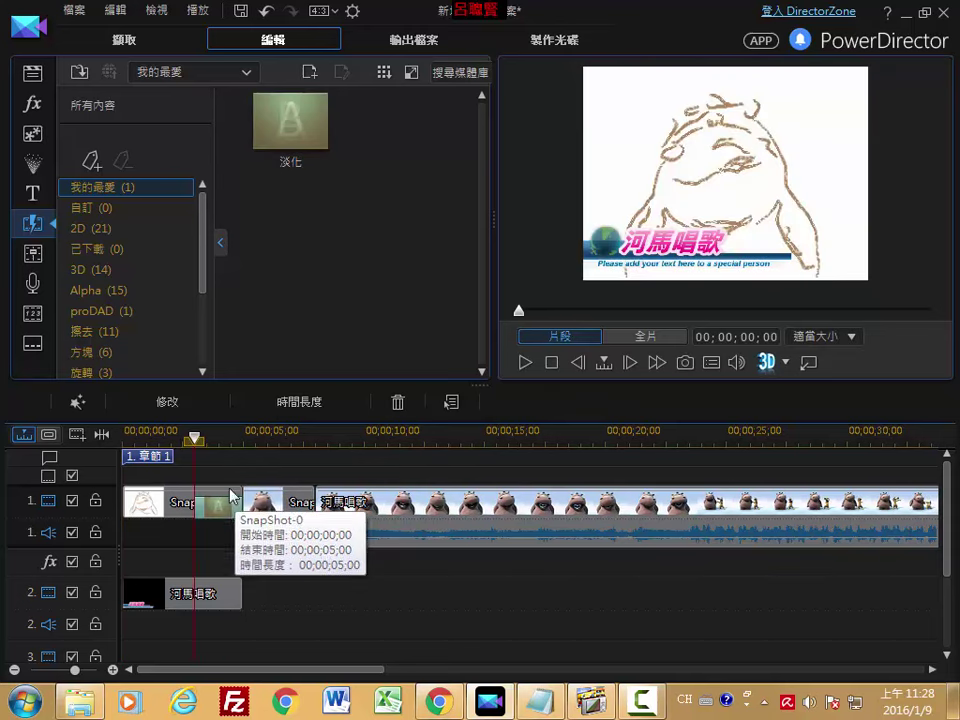
left_click(640, 337)
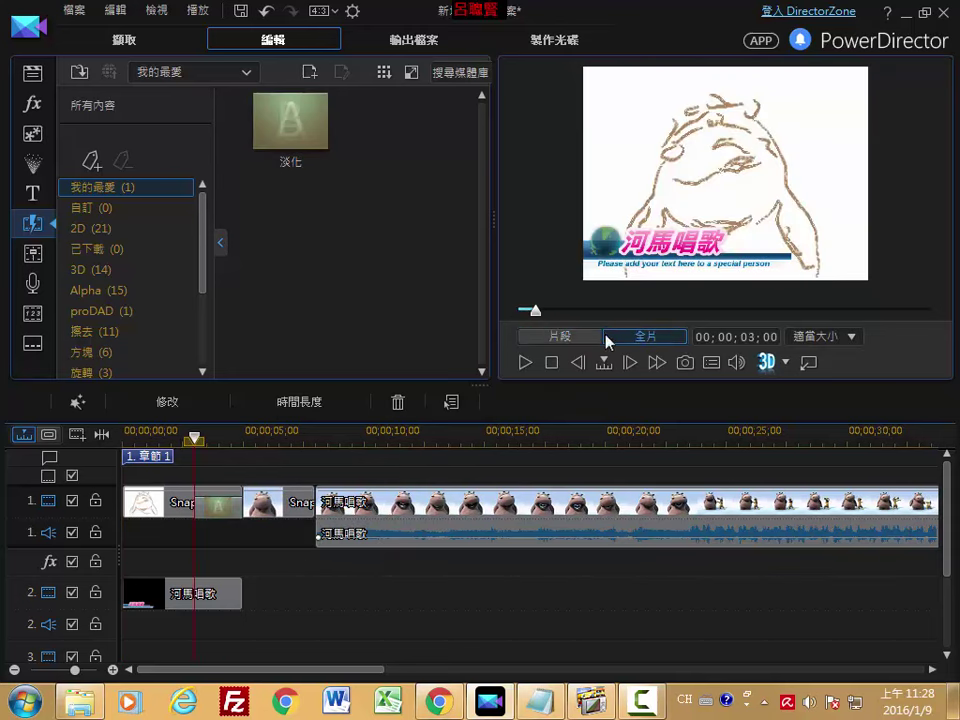
left_click_drag(532, 315, 524, 320)
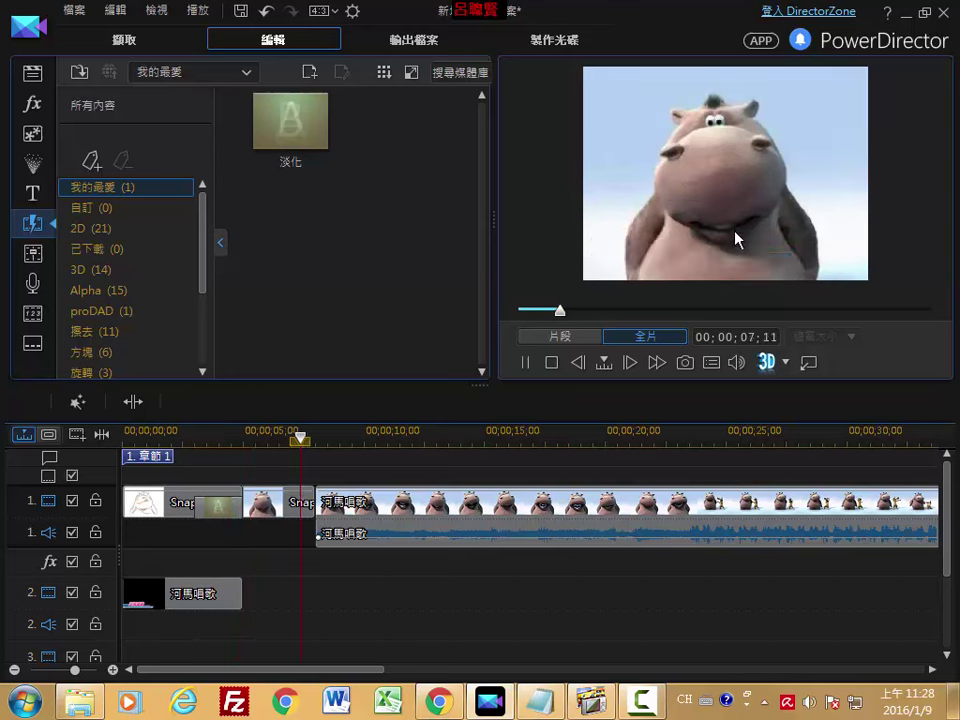
left_click(526, 363)
- Shorten the SnapShot clip from its end to a duration of 00;00;03;23 using 修剪和移動所有片段
left_click(292, 510)
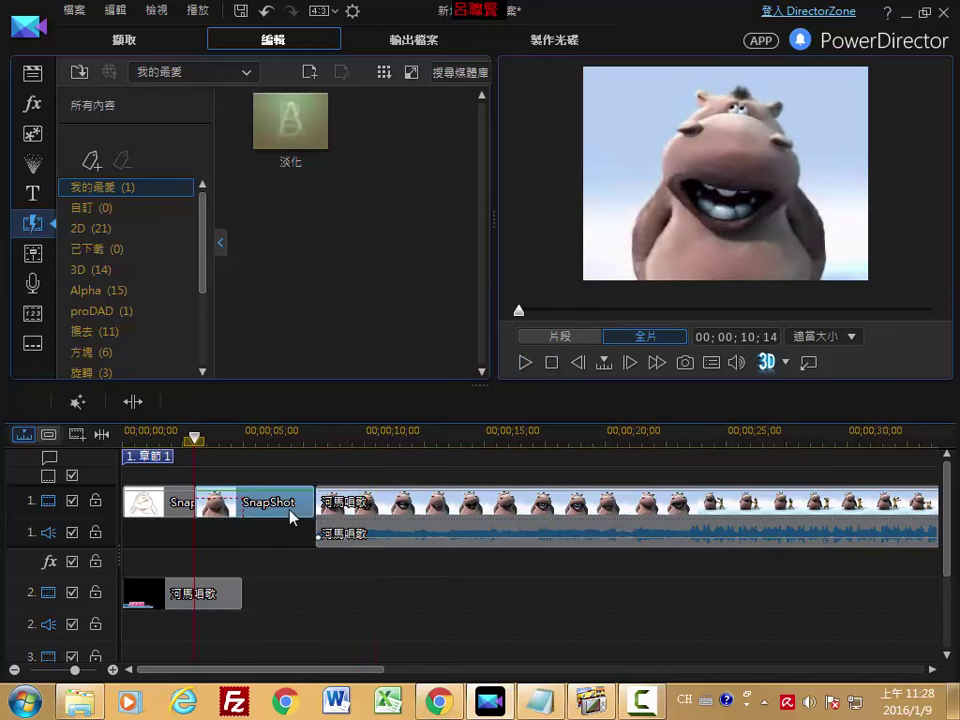
left_click_drag(320, 506, 286, 506)
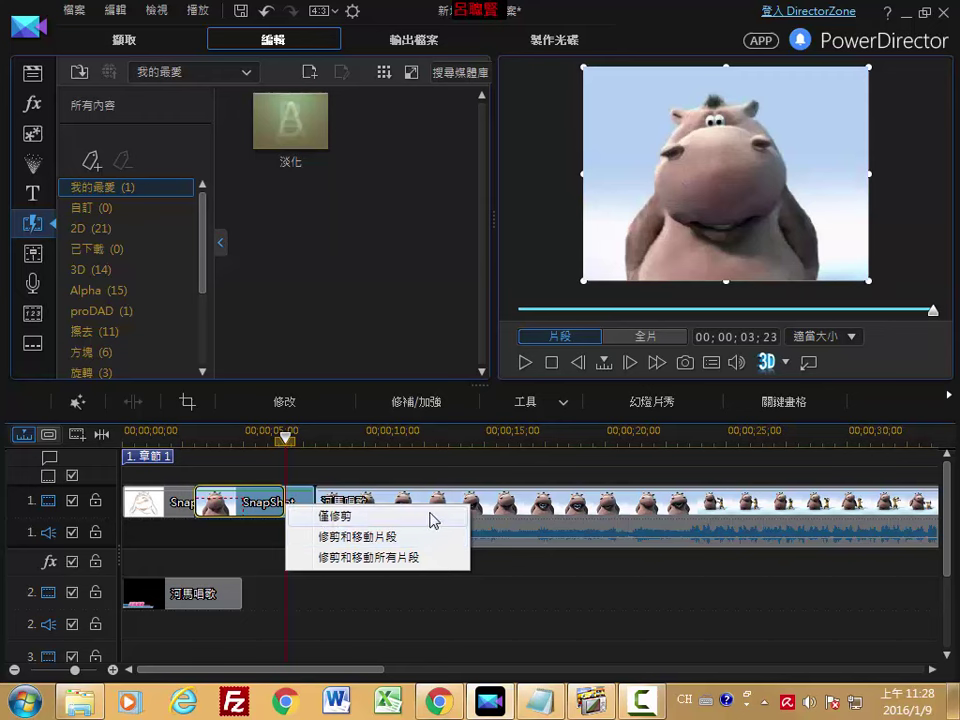
left_click(345, 557)
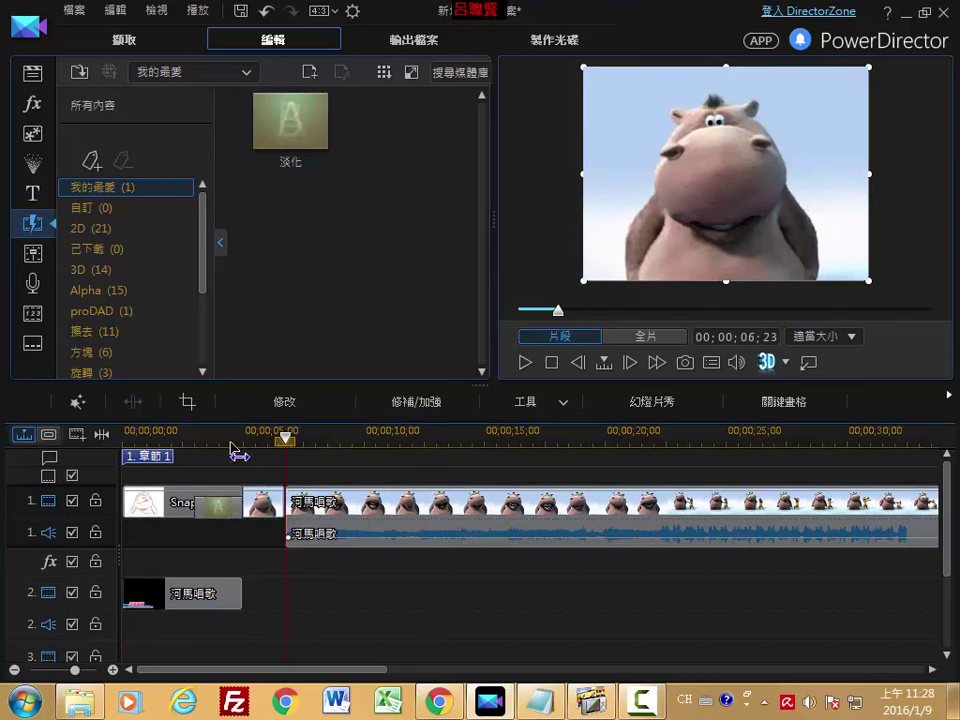
- Preview the whole movie from the start through the 淡化 transition into the hippo video, and select the SnapShot clip
left_click(122, 436)
left_click(643, 338)
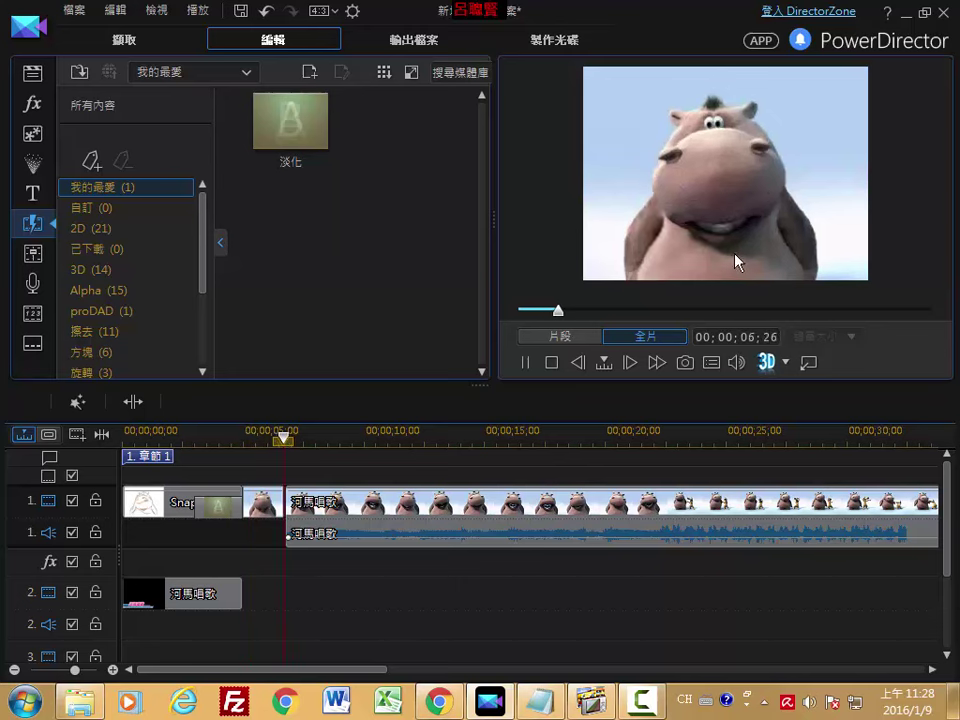
left_click(551, 363)
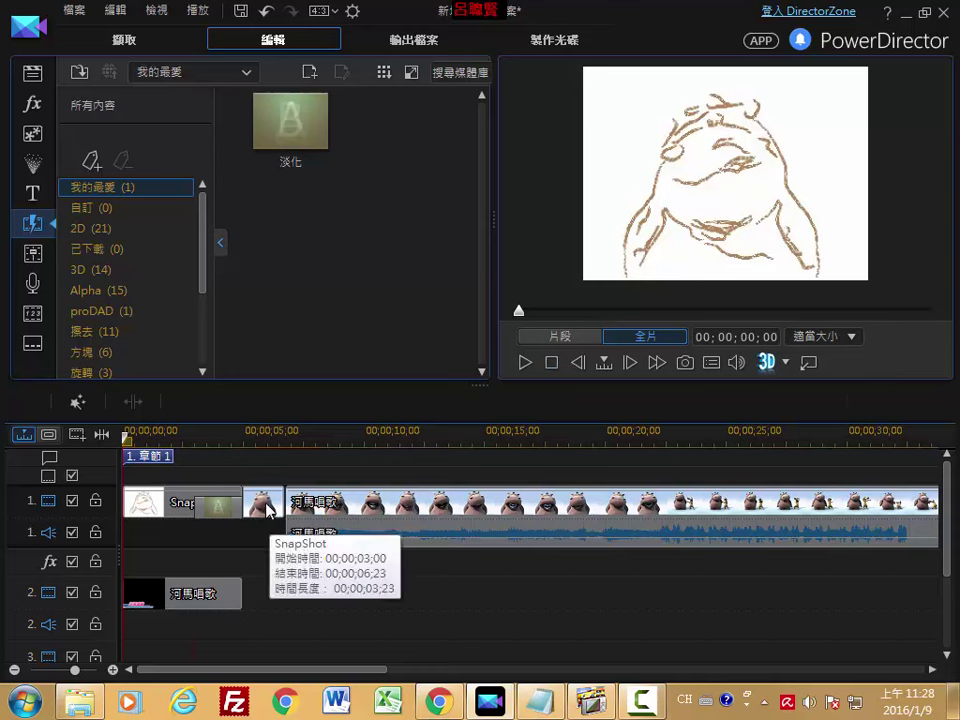
left_click(268, 510)
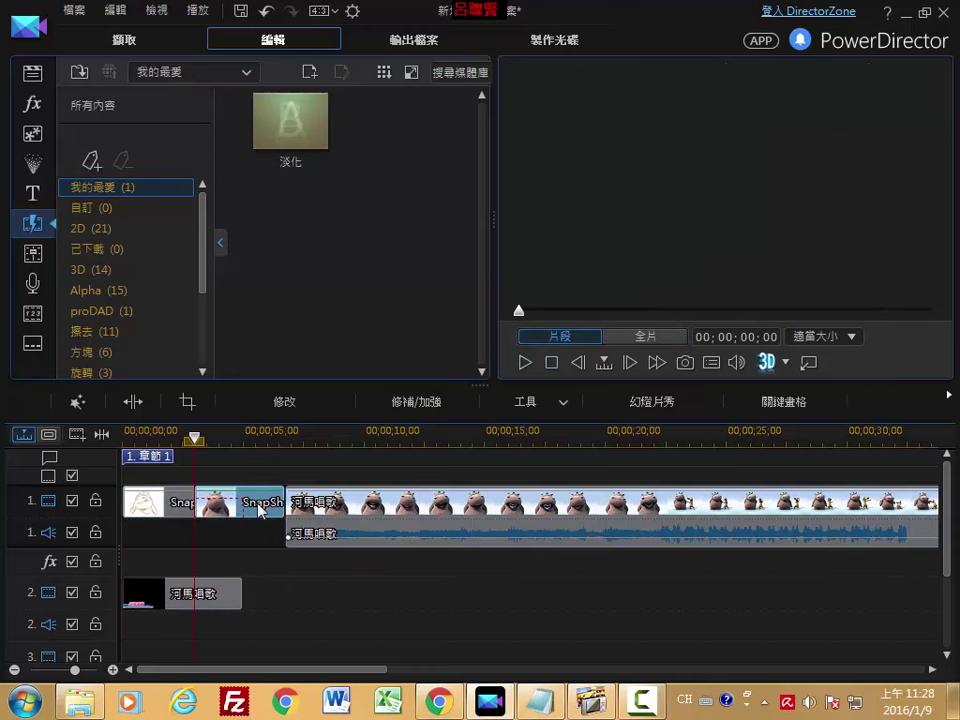